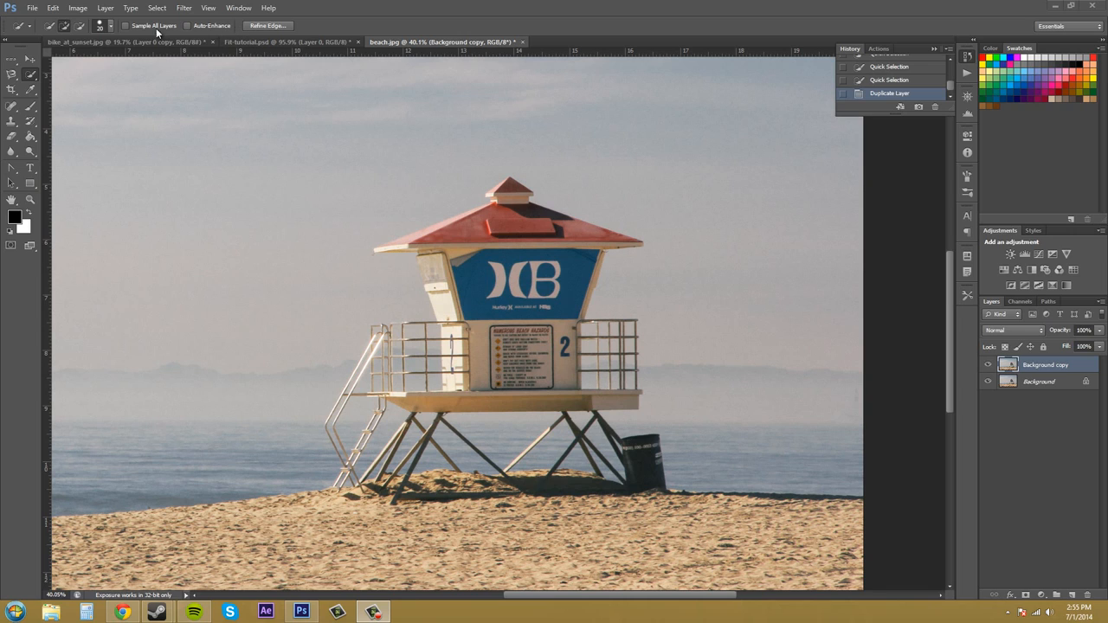
Zoom in on the selected lifeguard tower's left side and return to the Quick Selection tool.
{"action": "left_click", "coordinate": [32, 62]}
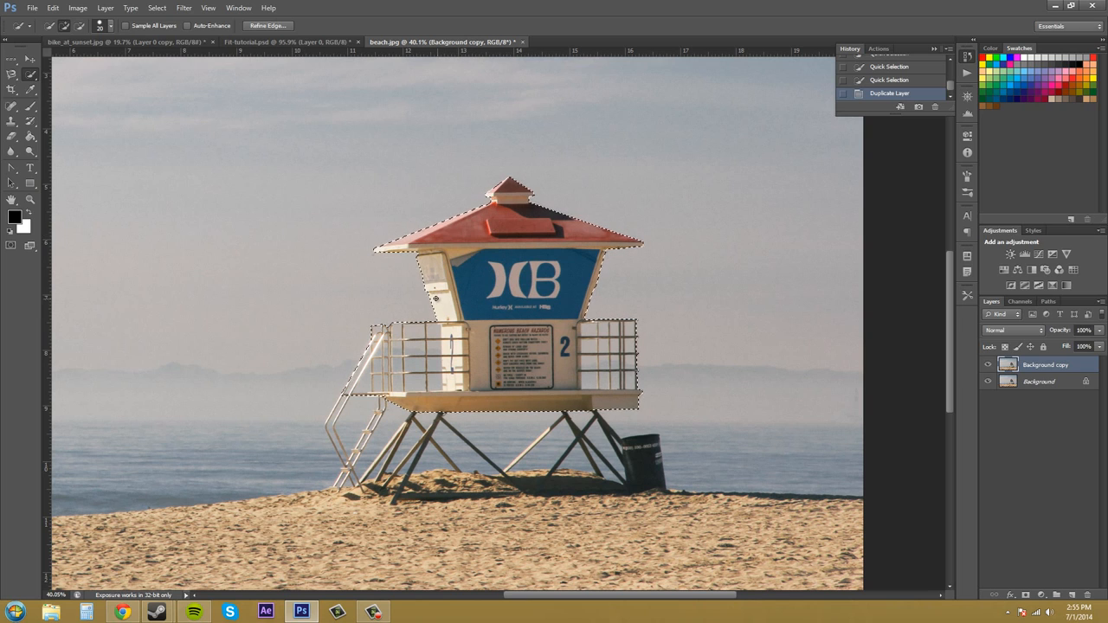
{"action": "key", "text": "z"}
{"action": "left_click_drag", "start_coordinate": [396, 297], "coordinate": [470, 291]}
{"action": "key", "text": "w"}
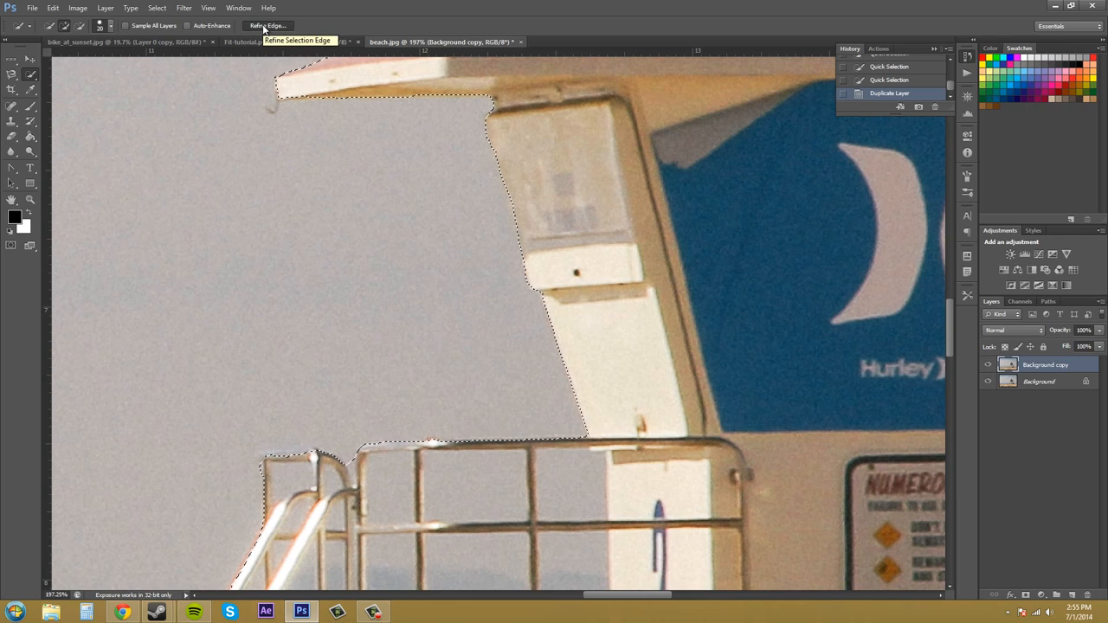
{"action": "left_click", "coordinate": [11, 75]}
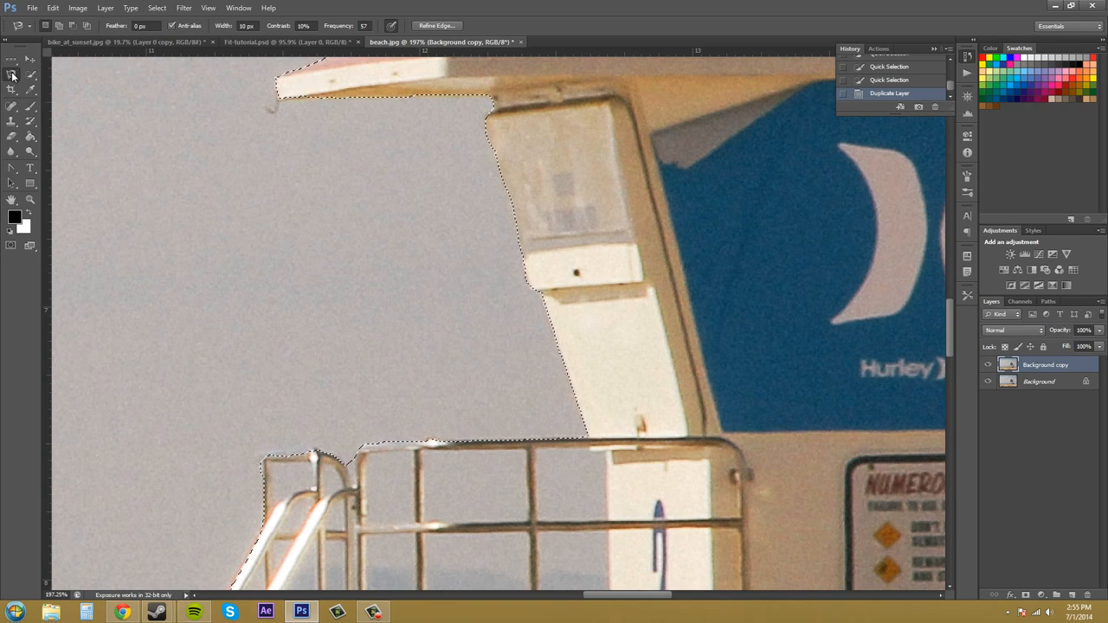
{"action": "left_click", "coordinate": [12, 59]}
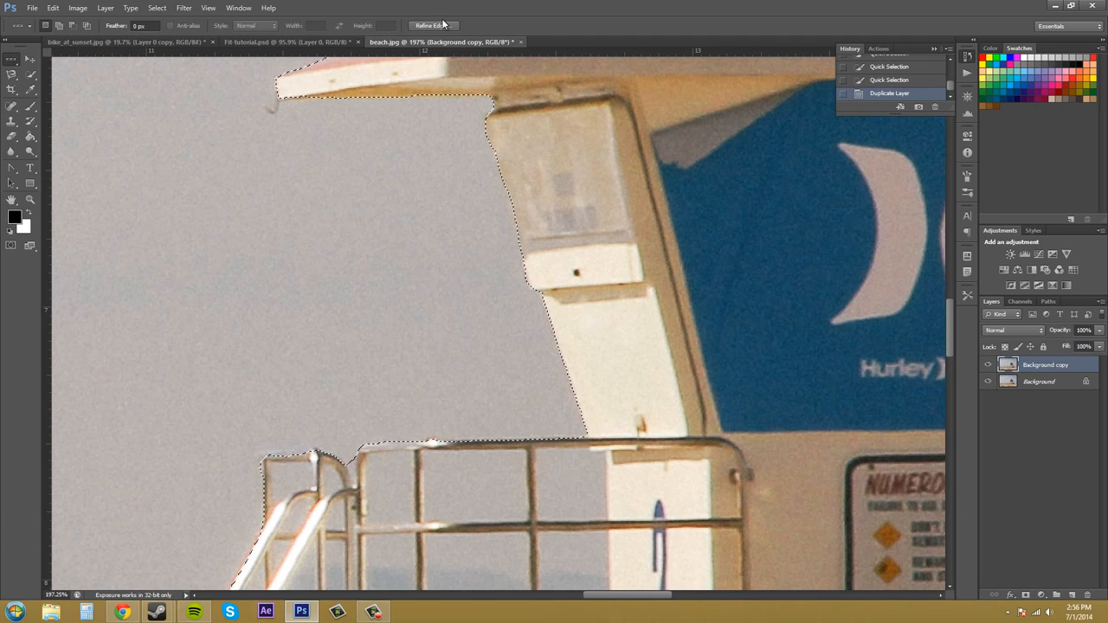
{"action": "left_click", "coordinate": [30, 76]}
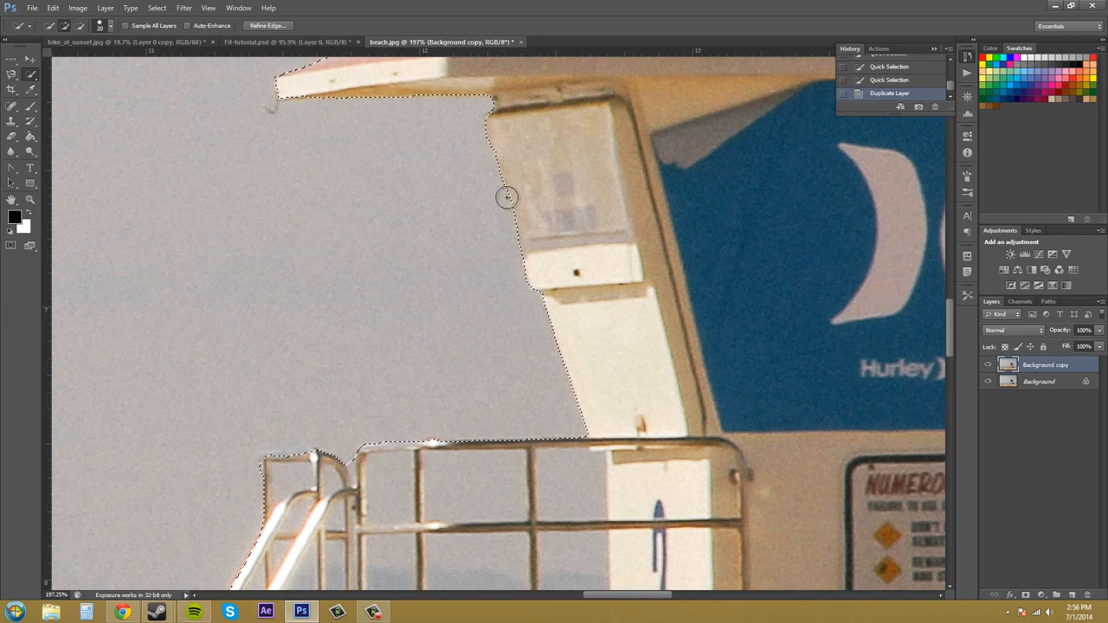
Open Refine Edge for the tower selection and move the dialog clear of the tower's edge.
{"action": "left_click", "coordinate": [266, 26]}
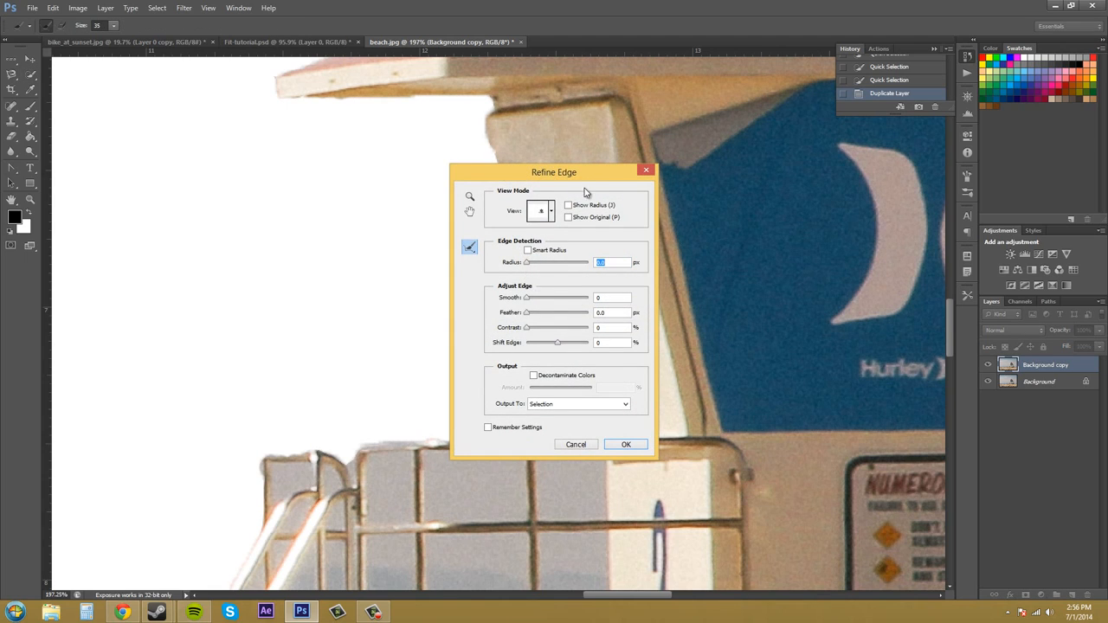
{"action": "left_click_drag", "start_coordinate": [587, 177], "coordinate": [279, 131]}
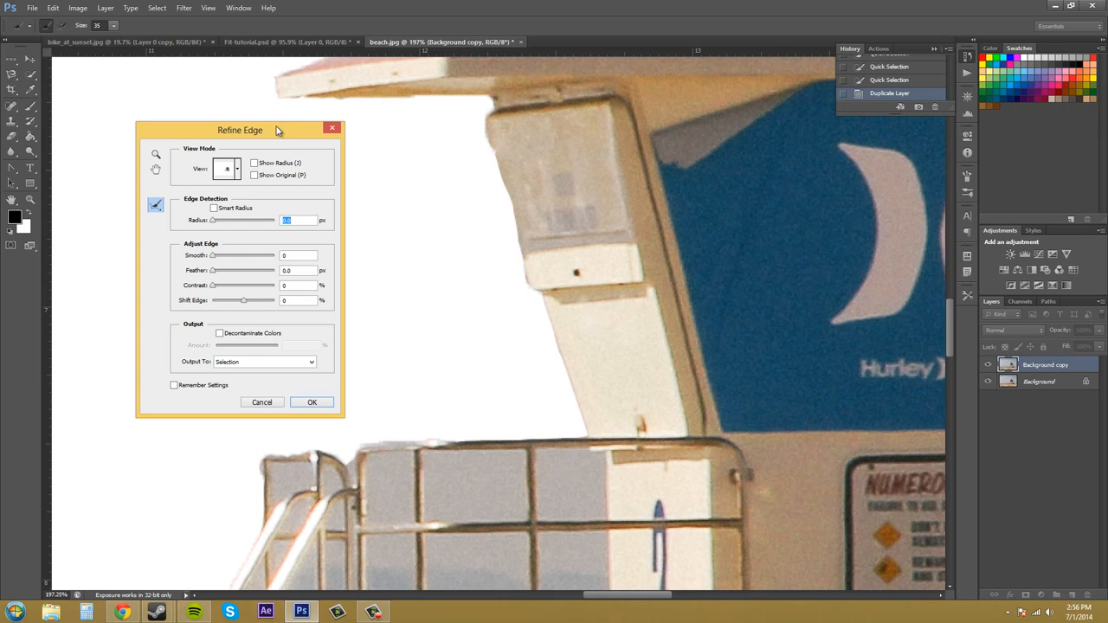
{"action": "left_click", "coordinate": [155, 156]}
{"action": "left_click_drag", "start_coordinate": [750, 327], "coordinate": [733, 305]}
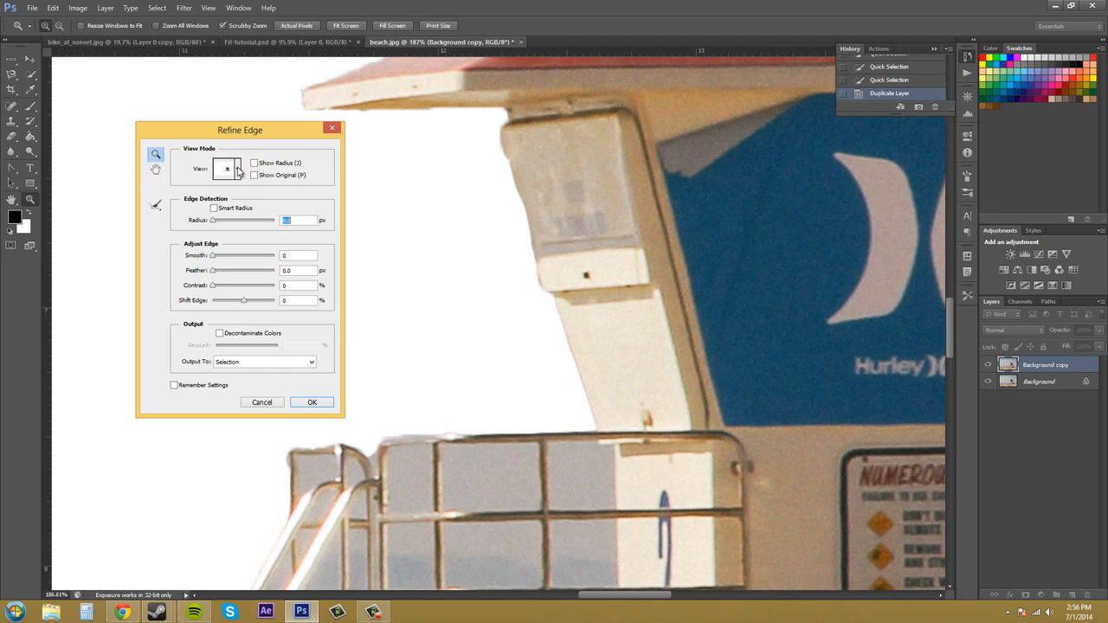
Preview the tower selection in the Overlay, On Black, On White, Black & White and On Layers view modes.
{"action": "left_click", "coordinate": [239, 170]}
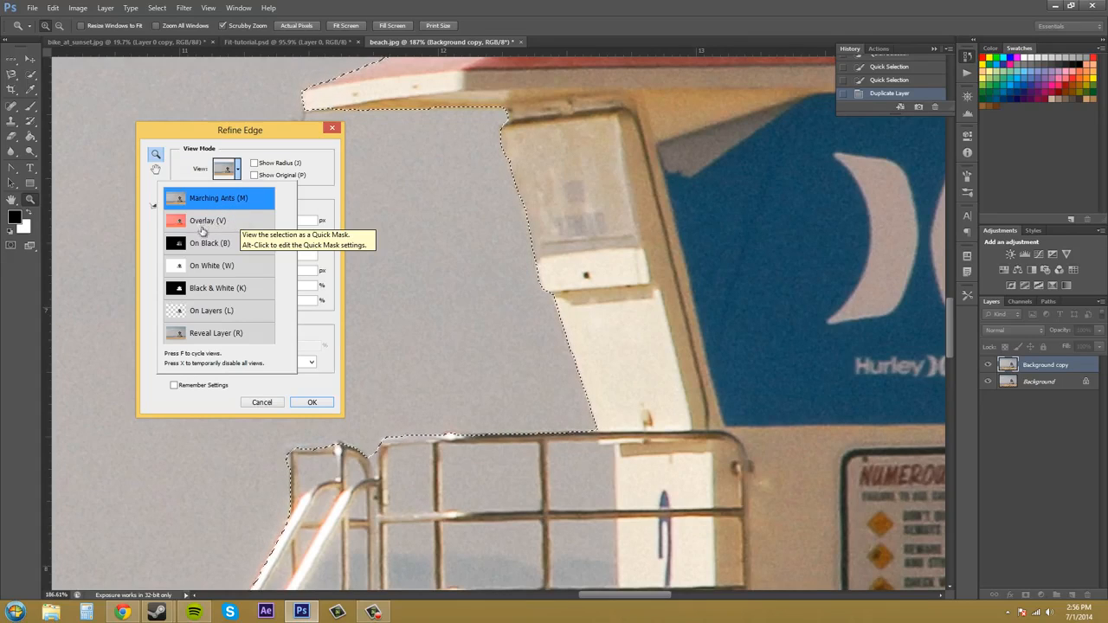
{"action": "left_click", "coordinate": [221, 223]}
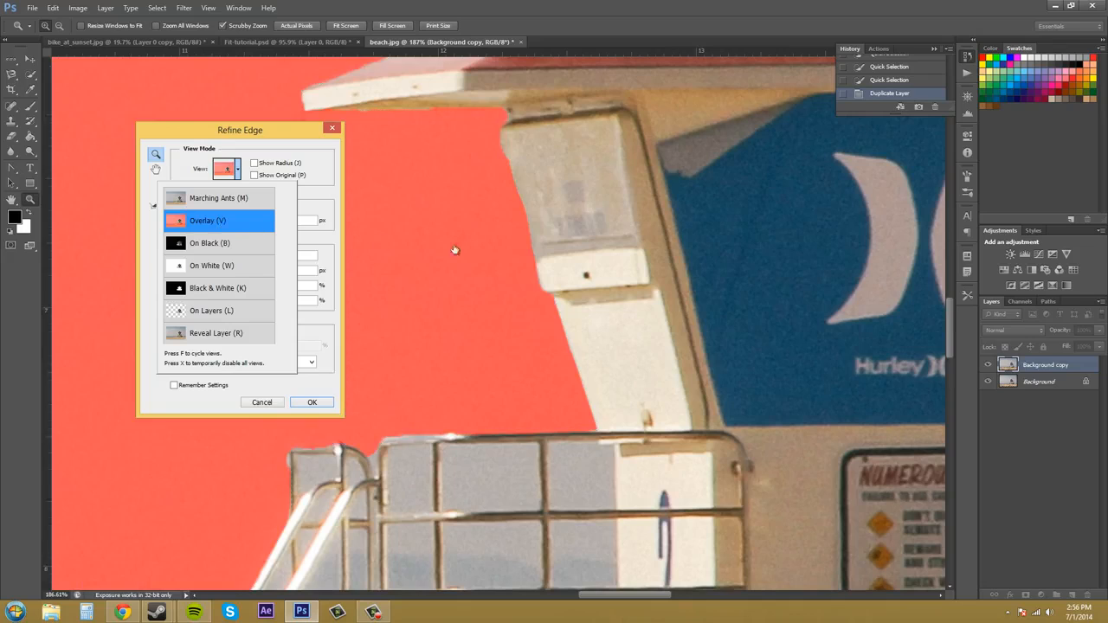
{"action": "scroll", "coordinate": [511, 251], "scroll_direction": "down", "scroll_amount": 2}
{"action": "scroll", "coordinate": [511, 250], "scroll_direction": "up", "scroll_amount": 1}
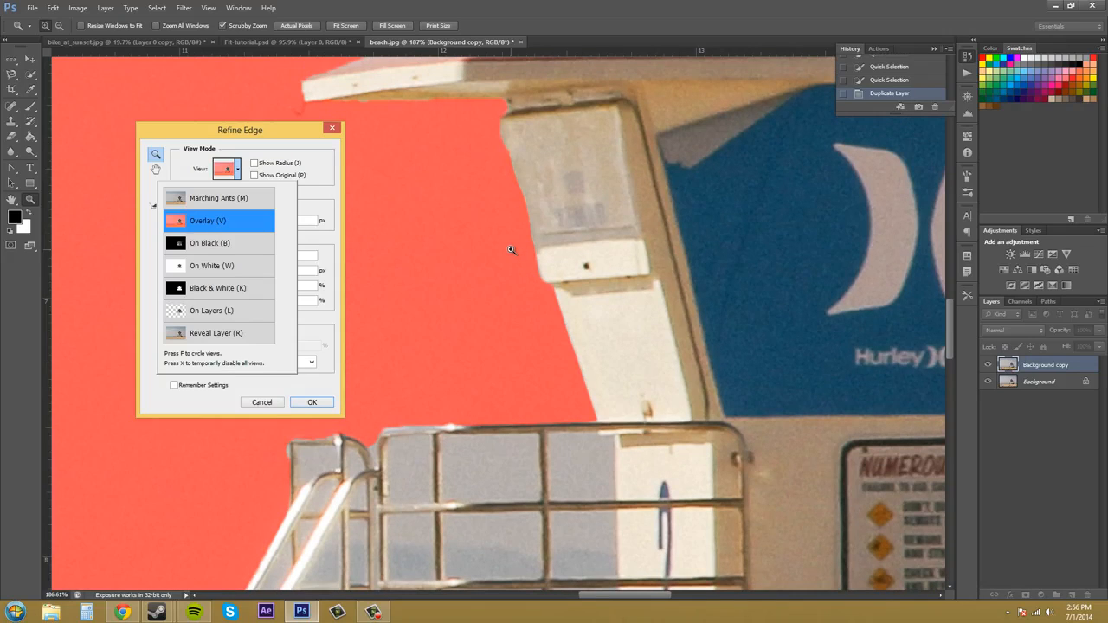
{"action": "left_click", "coordinate": [219, 245]}
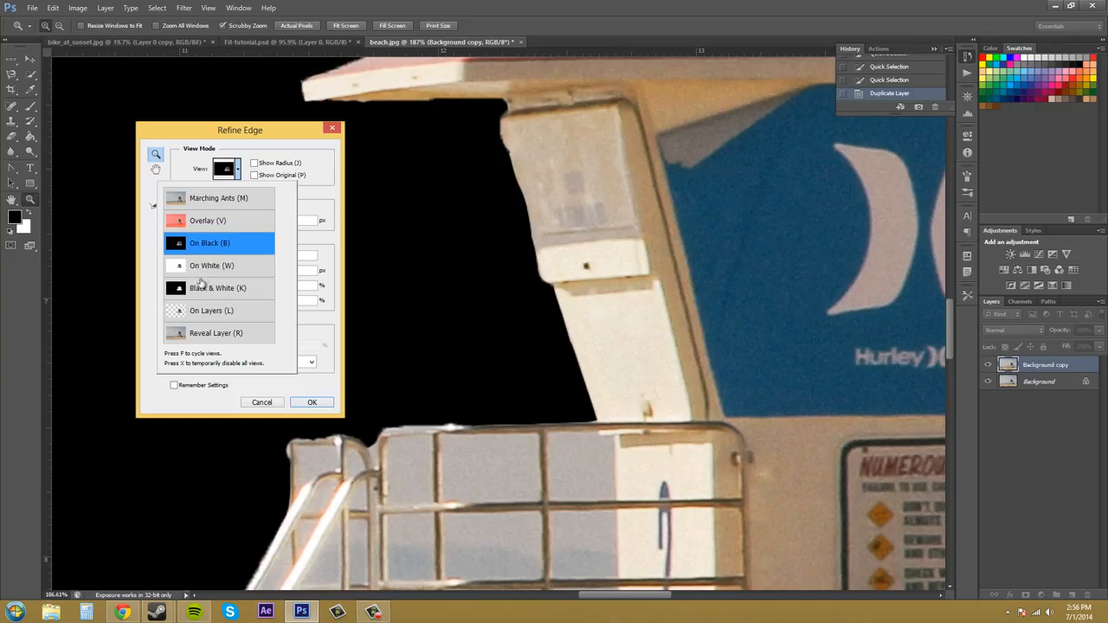
{"action": "left_click", "coordinate": [208, 268]}
{"action": "left_click", "coordinate": [224, 292]}
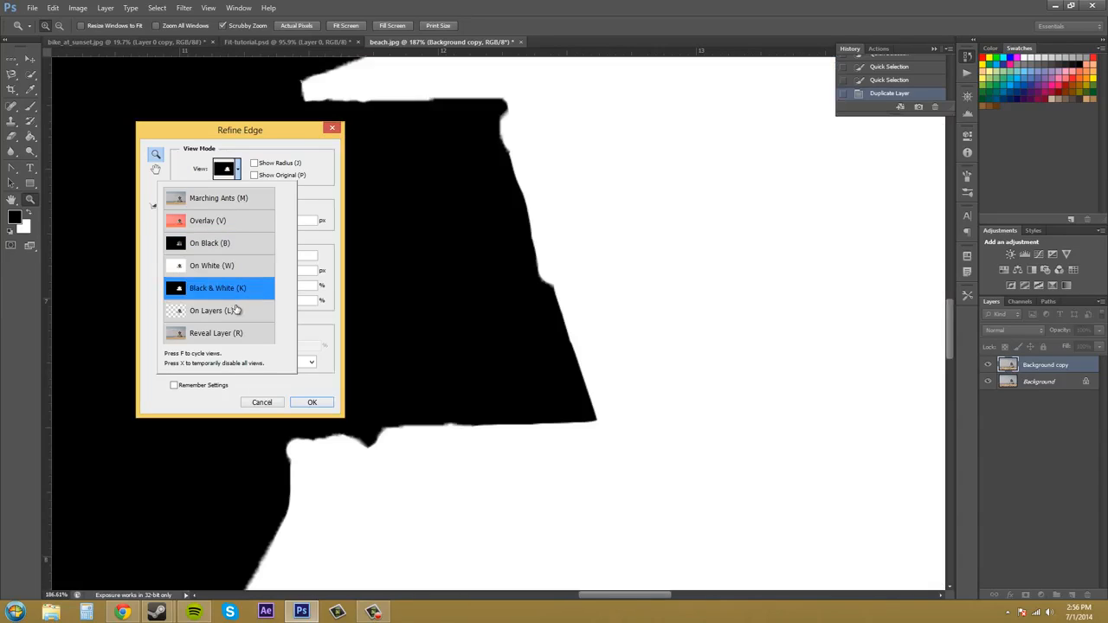
{"action": "left_click", "coordinate": [235, 310]}
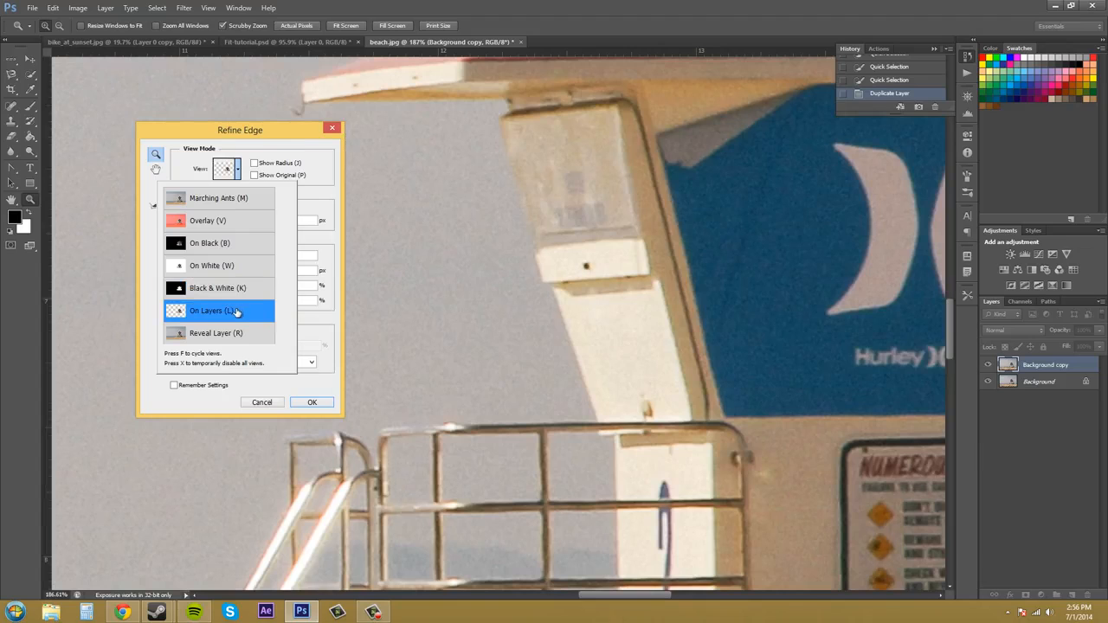
{"action": "left_click", "coordinate": [994, 386]}
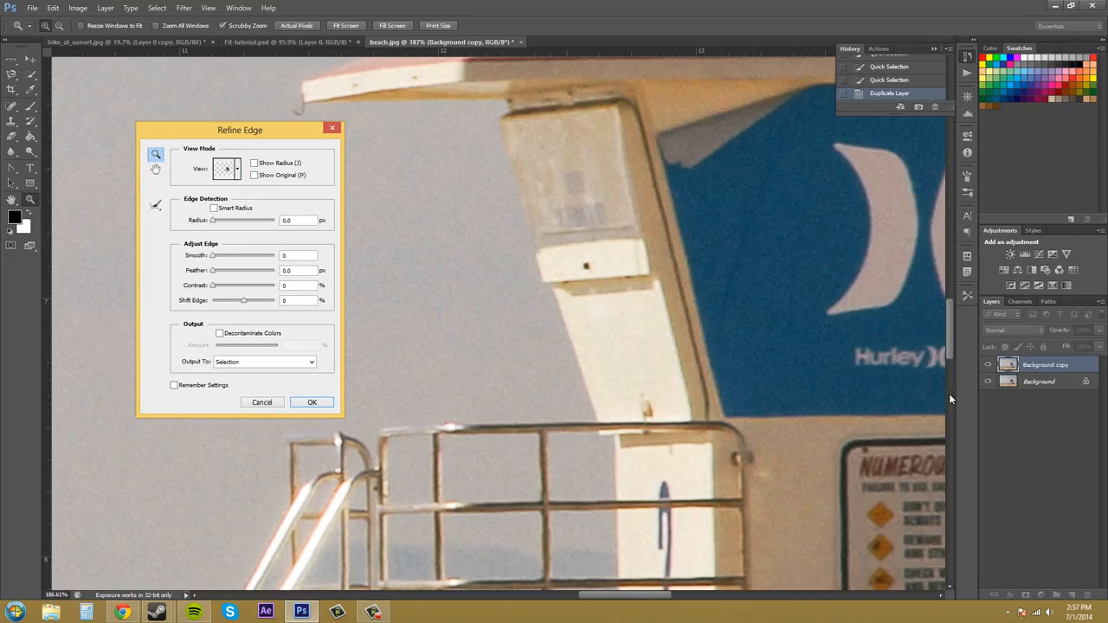
Preview the Reveal Layer view mode and set the Refine Edge view to Marching Ants.
{"action": "left_click", "coordinate": [238, 170]}
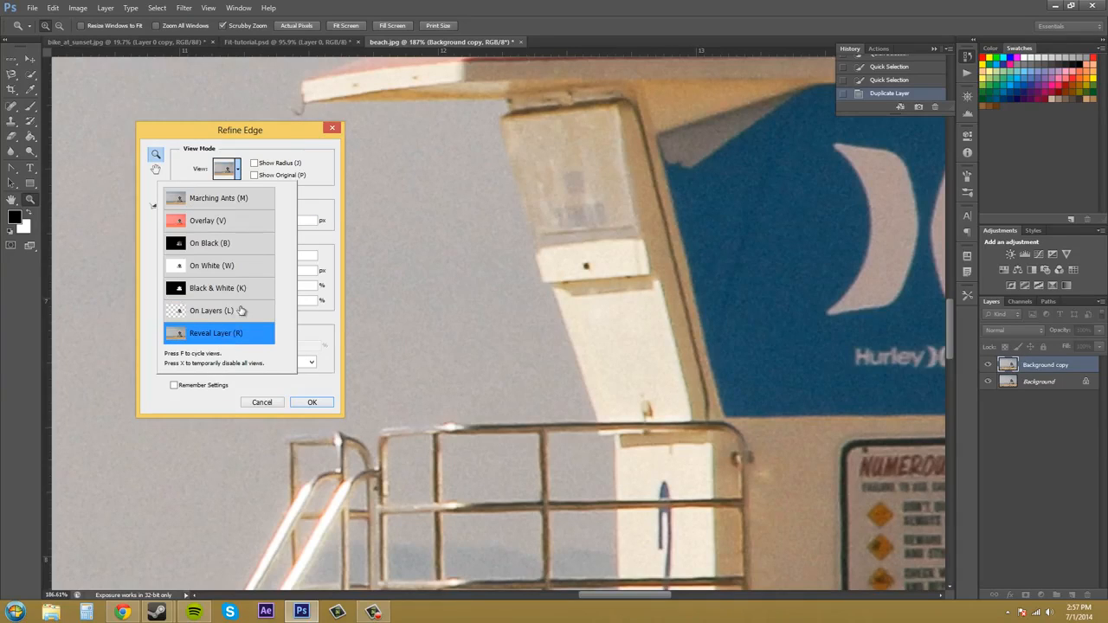
{"action": "scroll", "coordinate": [241, 307], "scroll_direction": "down", "scroll_amount": 3}
{"action": "scroll", "coordinate": [242, 307], "scroll_direction": "up", "scroll_amount": 7}
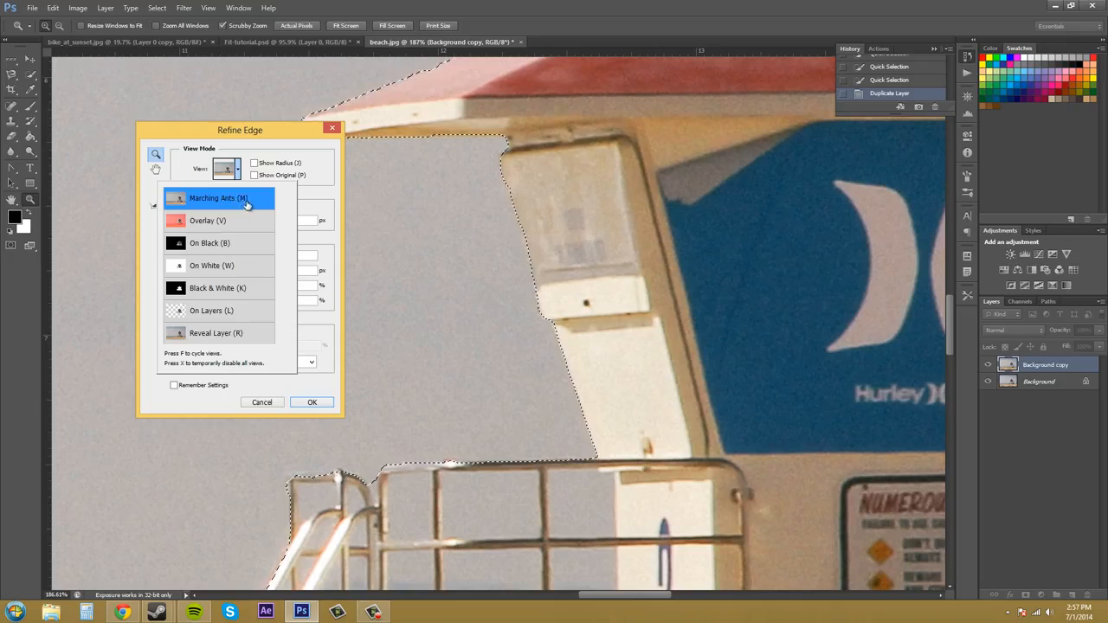
{"action": "left_click", "coordinate": [234, 199]}
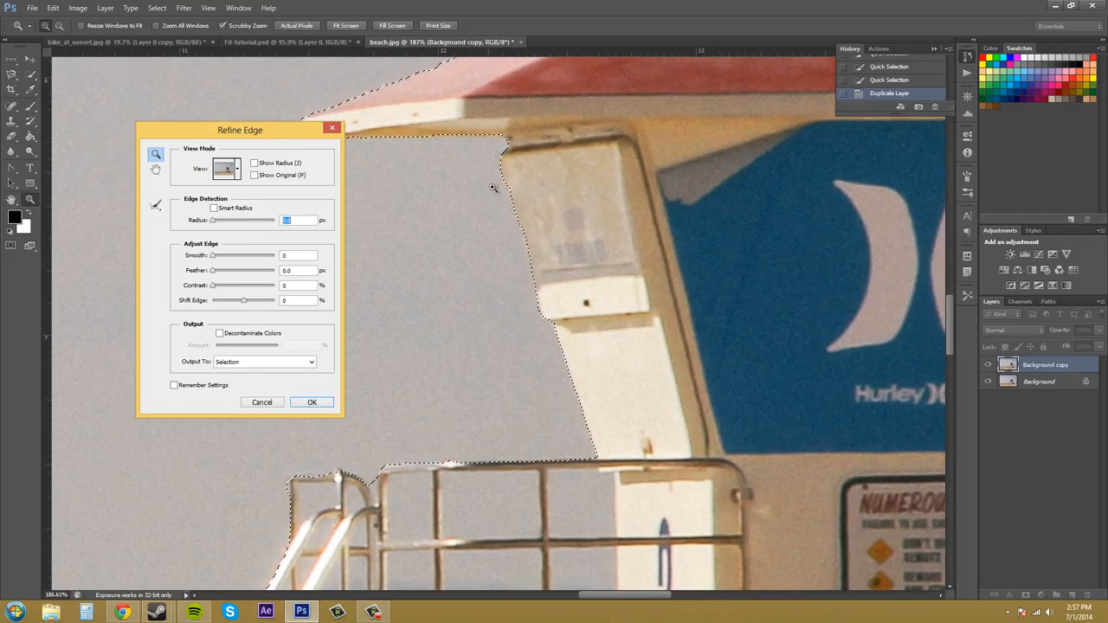
Move the Refine Edge dialog clear of the roof corner and compare the selection using Show Original.
{"action": "left_click_drag", "start_coordinate": [247, 133], "coordinate": [214, 184]}
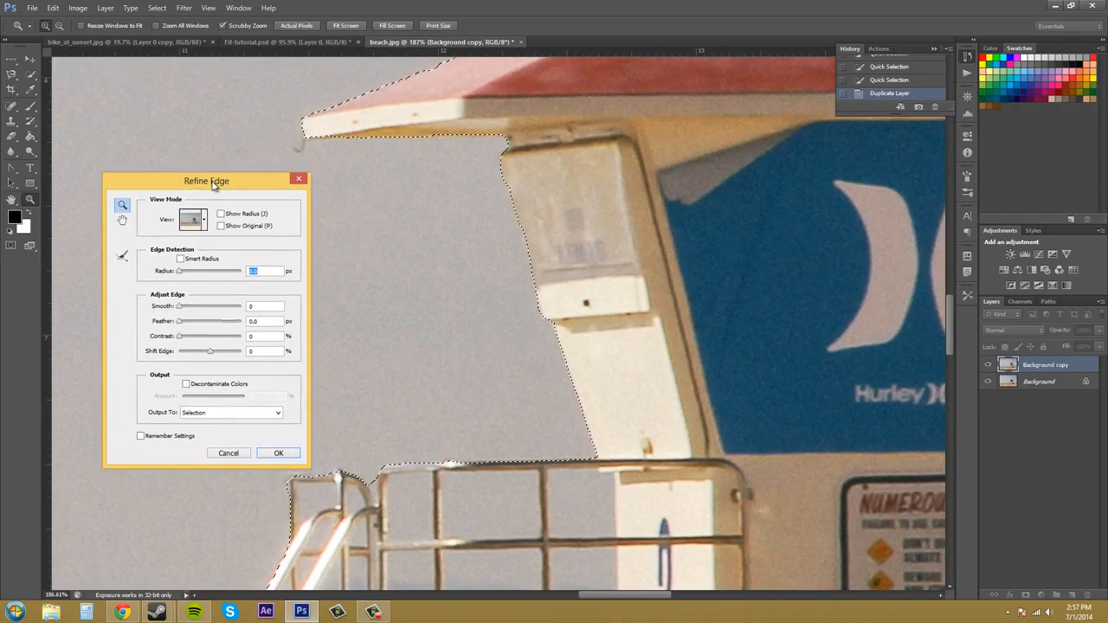
{"action": "left_click", "coordinate": [221, 227]}
{"action": "left_click", "coordinate": [223, 227]}
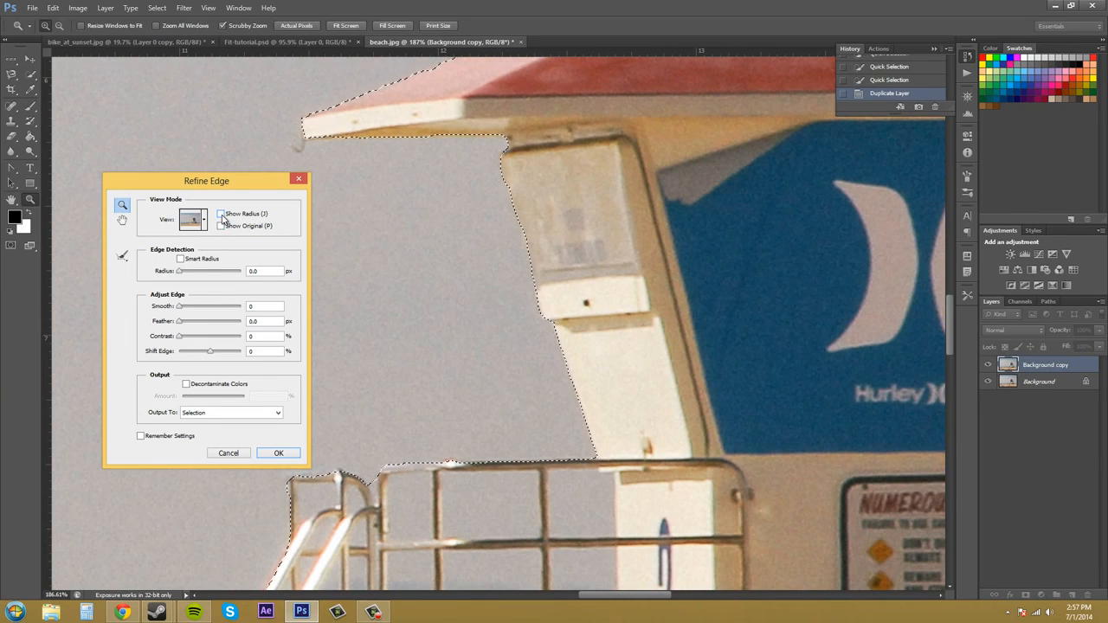
Try a small edge-detection radius with Show Radius on, reset it to 0 px and hide the radius display.
{"action": "left_click", "coordinate": [221, 214]}
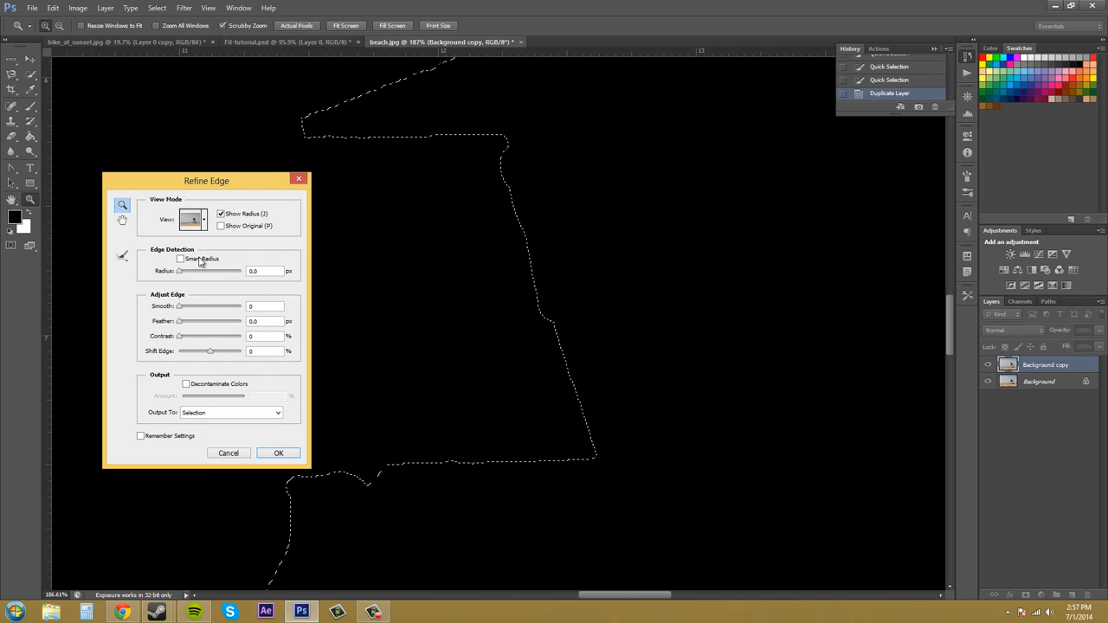
{"action": "left_click_drag", "start_coordinate": [181, 275], "coordinate": [189, 276]}
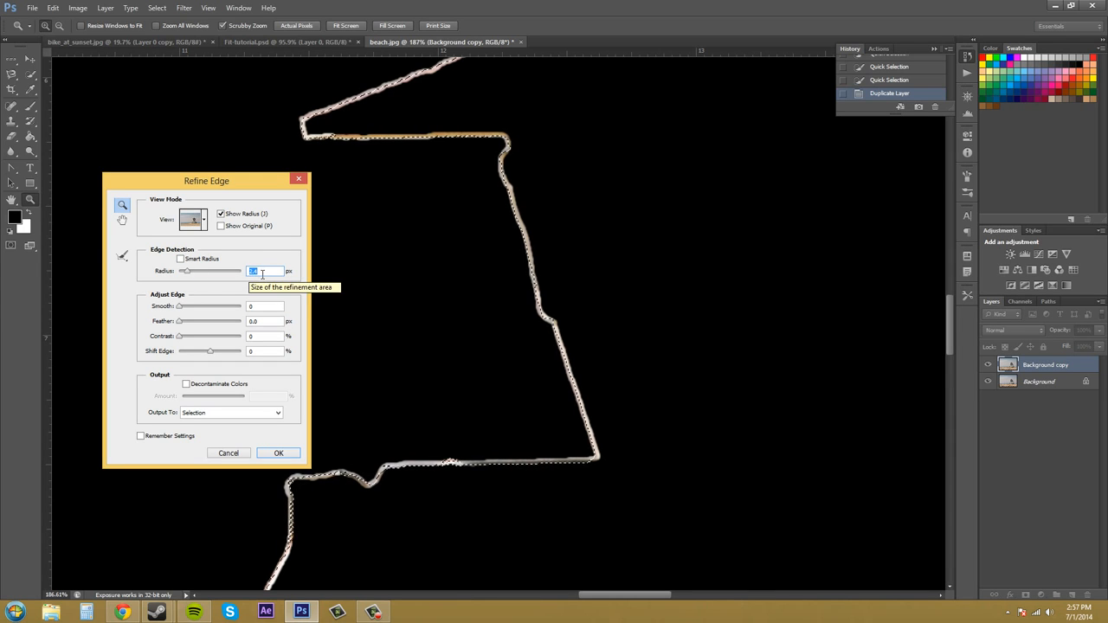
{"action": "type", "text": "0"}
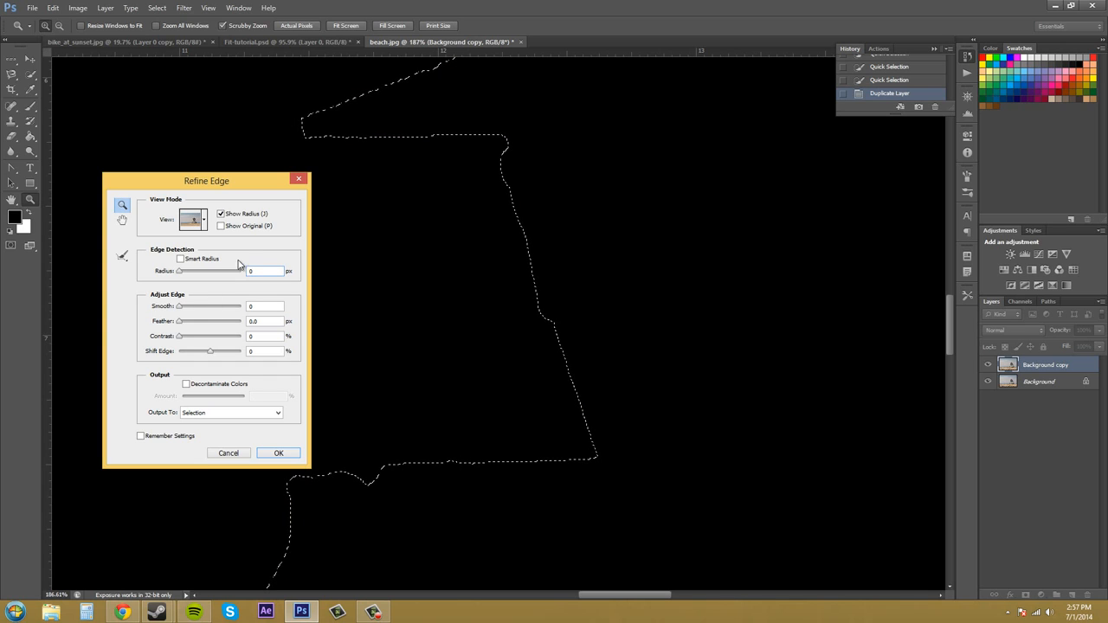
{"action": "left_click", "coordinate": [220, 214]}
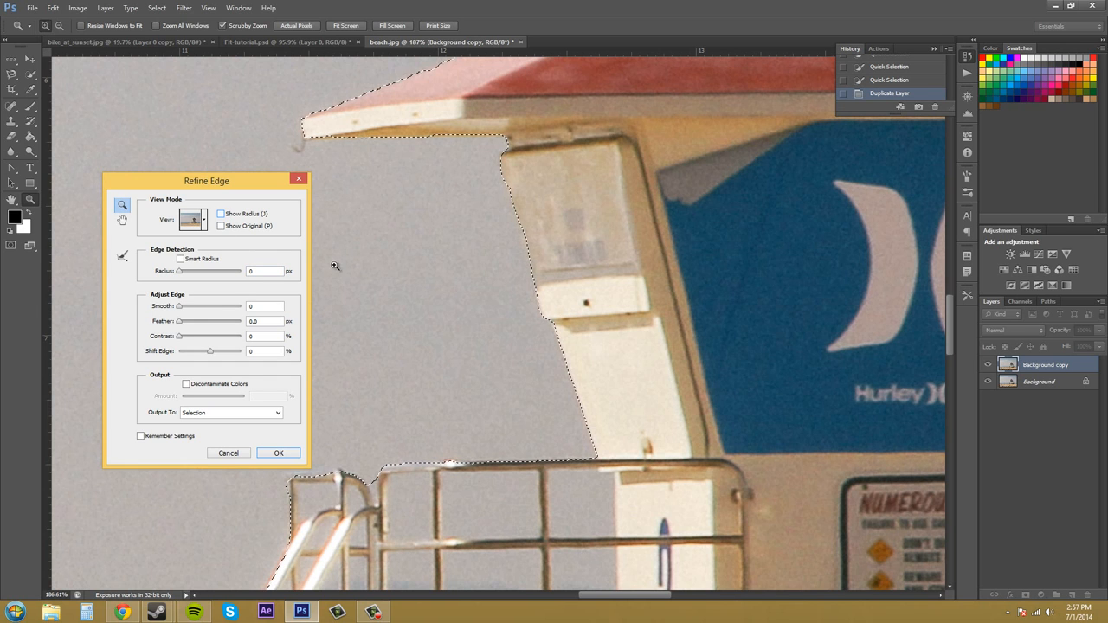
Enable Smart Radius for edge detection and check the refinement area with Show Radius before hiding it again.
{"action": "key", "text": "F9"}
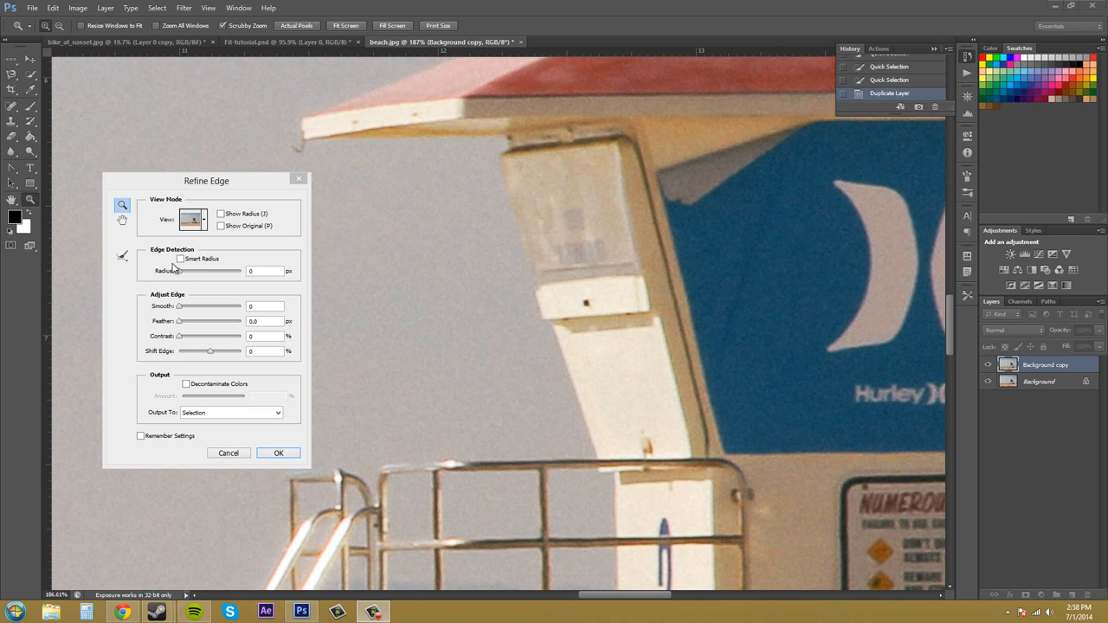
{"action": "left_click", "coordinate": [323, 5]}
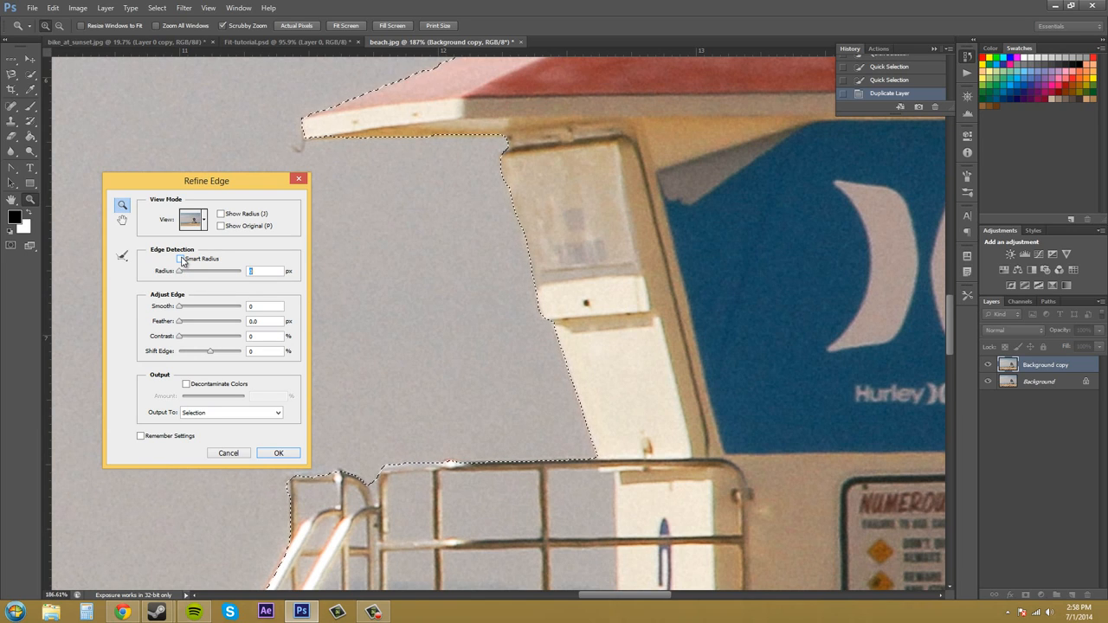
{"action": "left_click", "coordinate": [181, 259]}
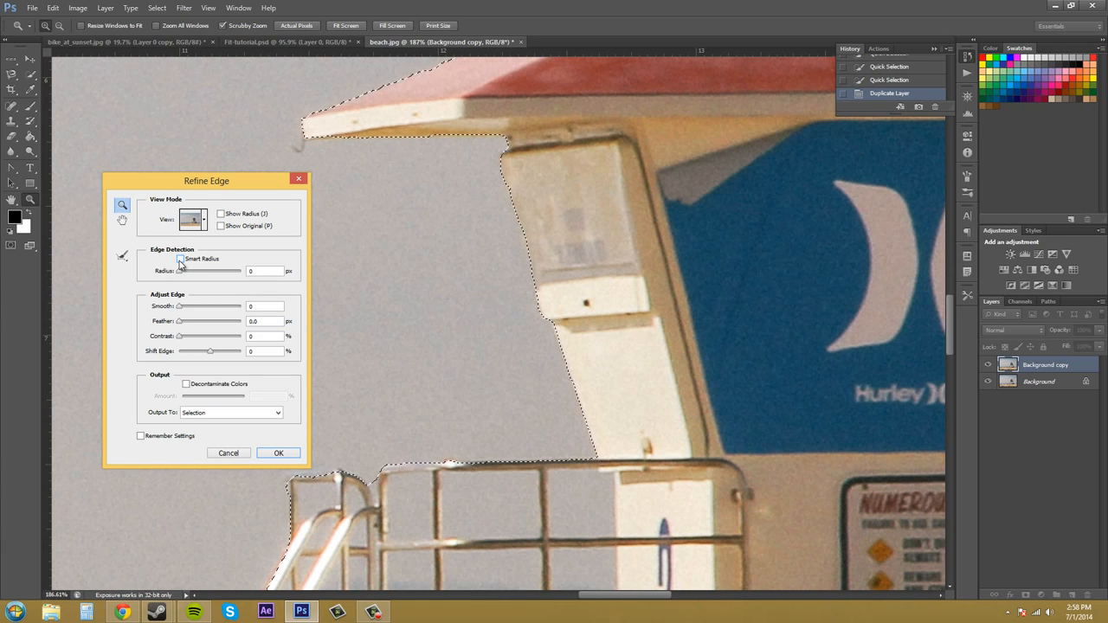
{"action": "left_click", "coordinate": [181, 260]}
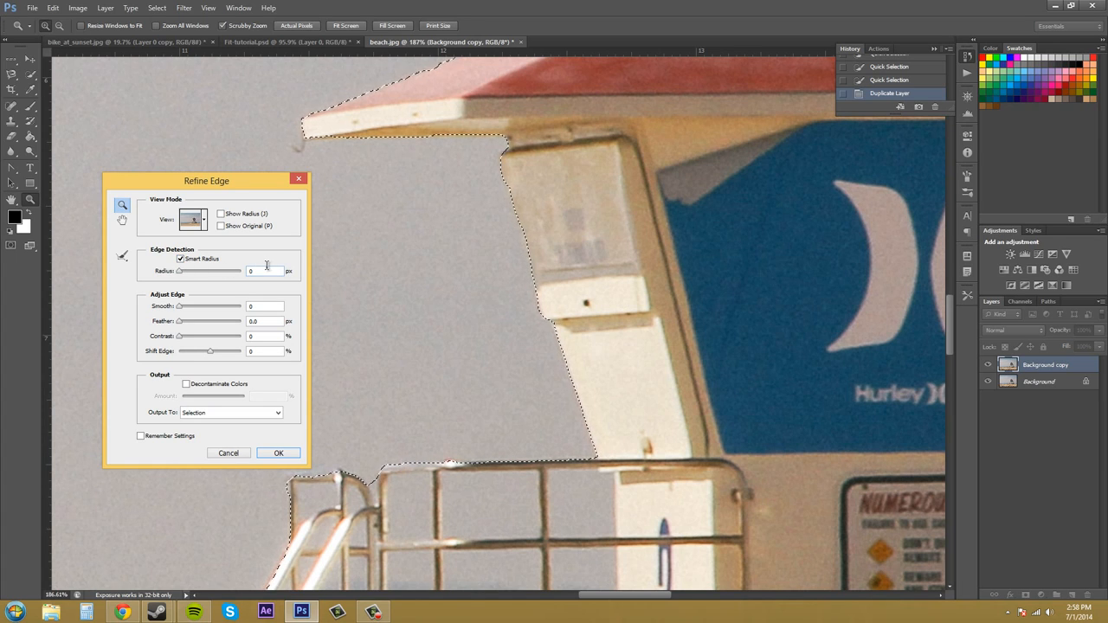
{"action": "left_click", "coordinate": [221, 215]}
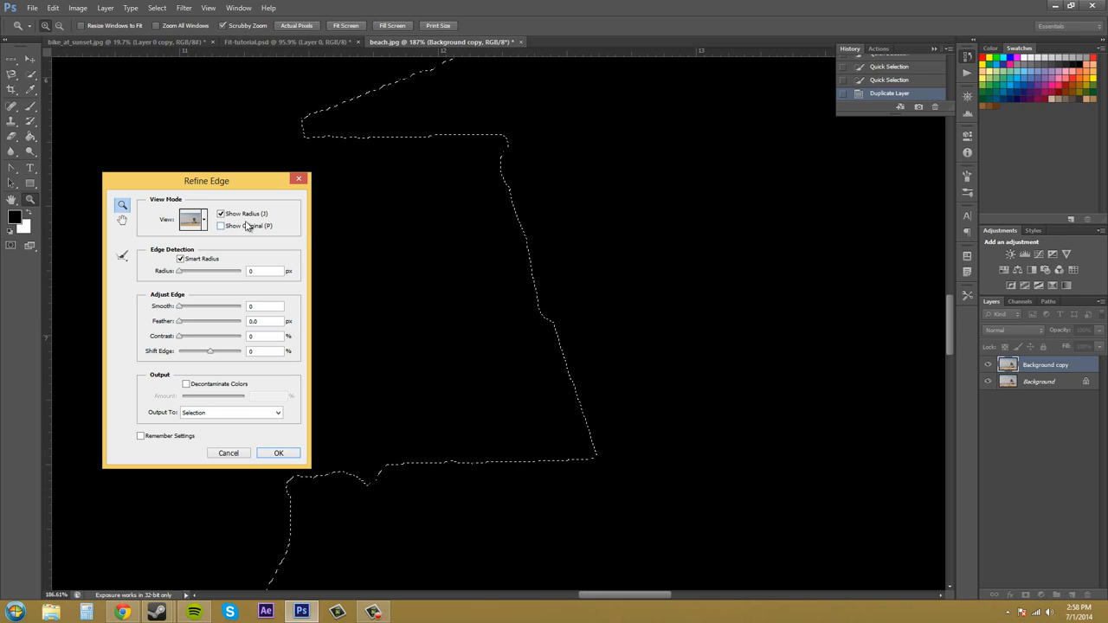
{"action": "left_click", "coordinate": [222, 214]}
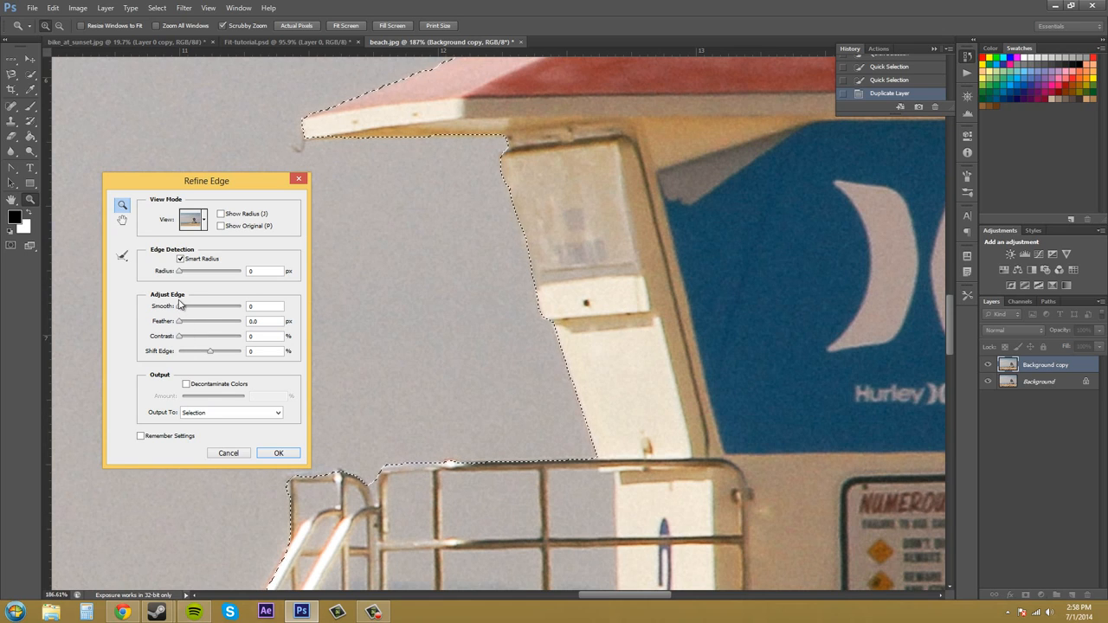
Set the edge Smooth value to 21 and try Feather, leaving it at 0.0 px.
{"action": "left_click_drag", "start_coordinate": [181, 307], "coordinate": [152, 311]}
{"action": "mouse_move", "coordinate": [189, 310]}
{"action": "left_mouse_down"}
{"action": "mouse_move", "coordinate": [224, 305]}
{"action": "mouse_move", "coordinate": [191, 310]}
{"action": "mouse_move", "coordinate": [202, 311]}
{"action": "left_mouse_up"}
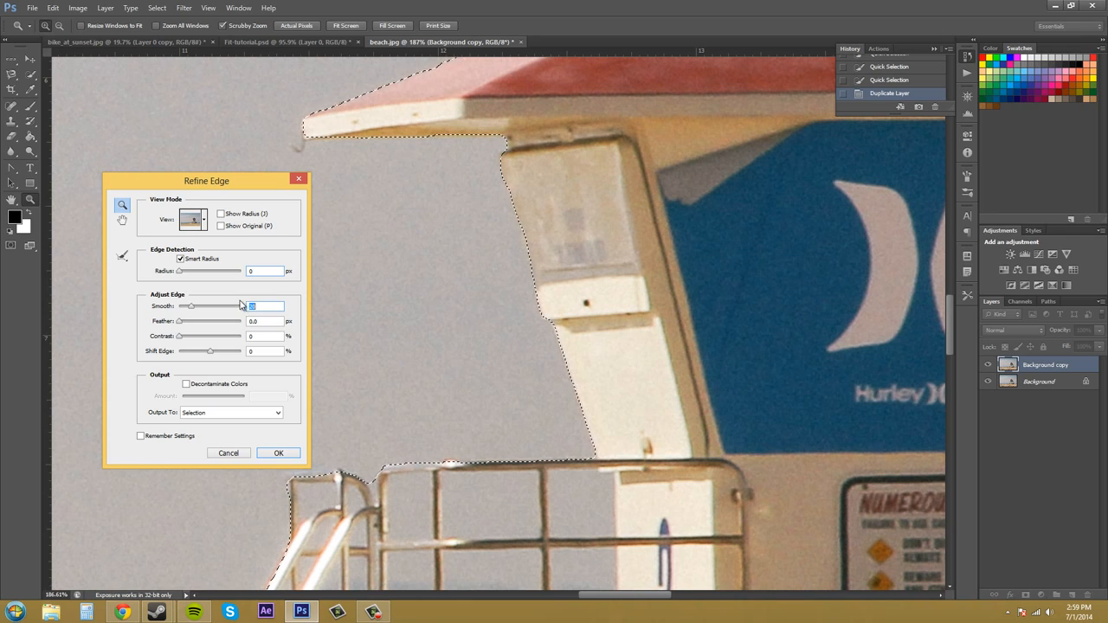
{"action": "left_click_drag", "start_coordinate": [193, 309], "coordinate": [193, 312]}
{"action": "mouse_move", "coordinate": [181, 325]}
{"action": "left_mouse_down"}
{"action": "mouse_move", "coordinate": [208, 327]}
{"action": "mouse_move", "coordinate": [183, 324]}
{"action": "left_mouse_up"}
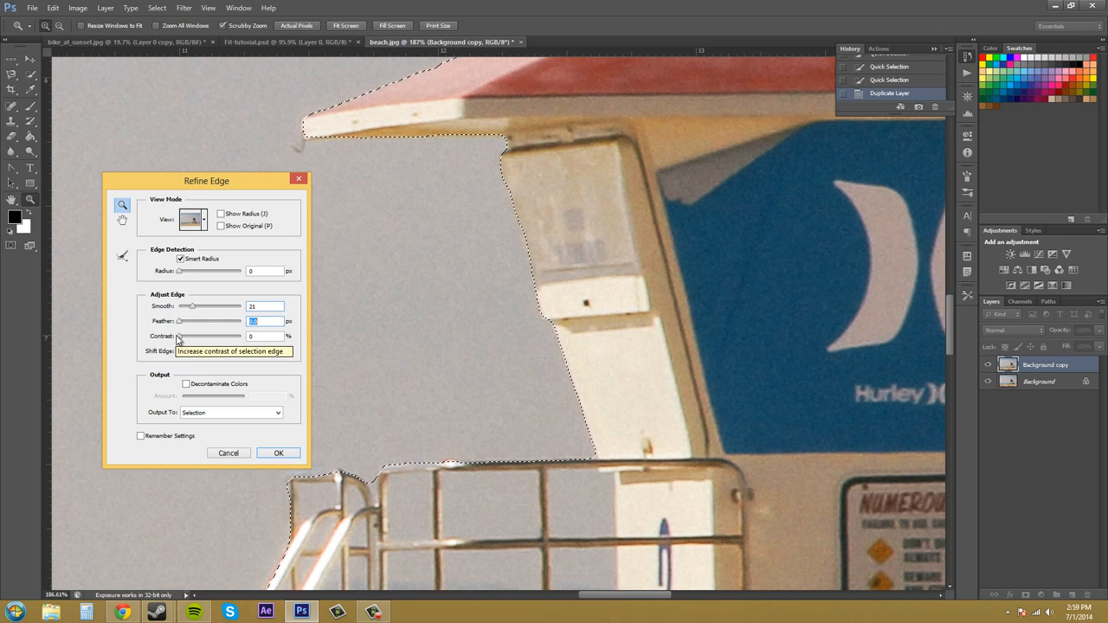
Set the edge Contrast to 100% and Shift Edge to +100%, and enable Decontaminate Colors.
{"action": "left_click_drag", "start_coordinate": [178, 340], "coordinate": [143, 336]}
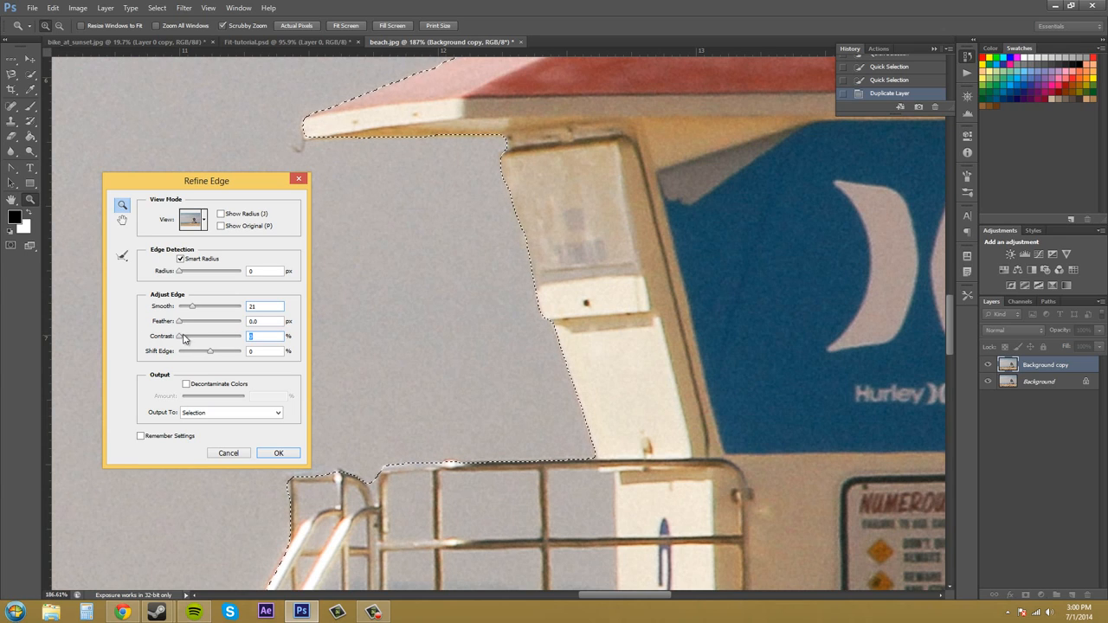
{"action": "left_click_drag", "start_coordinate": [185, 337], "coordinate": [243, 342]}
{"action": "left_click_drag", "start_coordinate": [209, 352], "coordinate": [289, 355]}
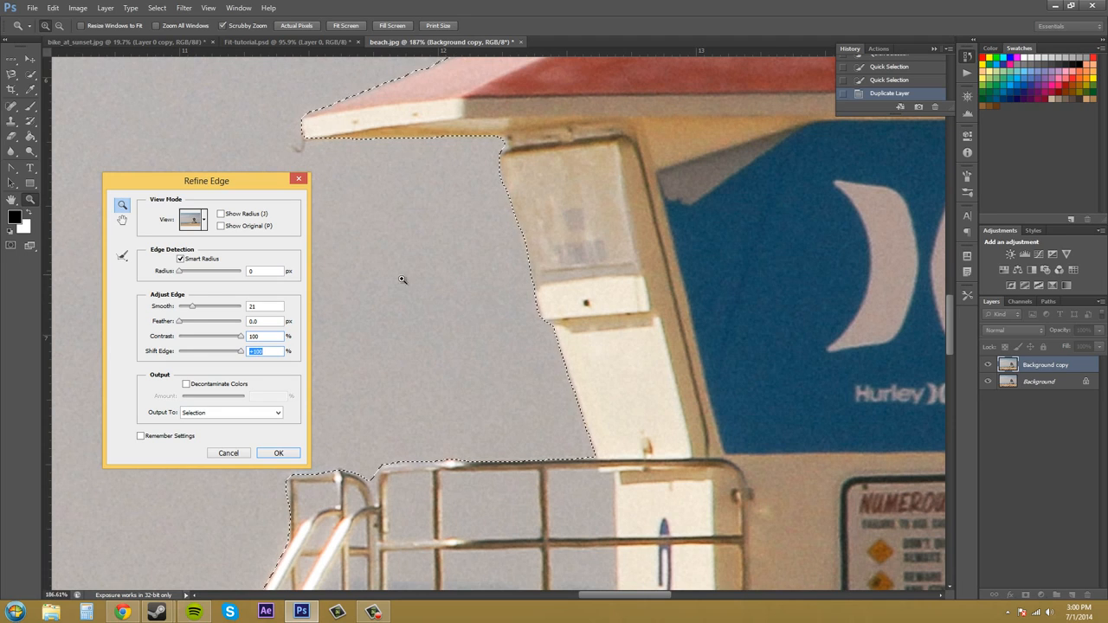
{"action": "left_click", "coordinate": [186, 384]}
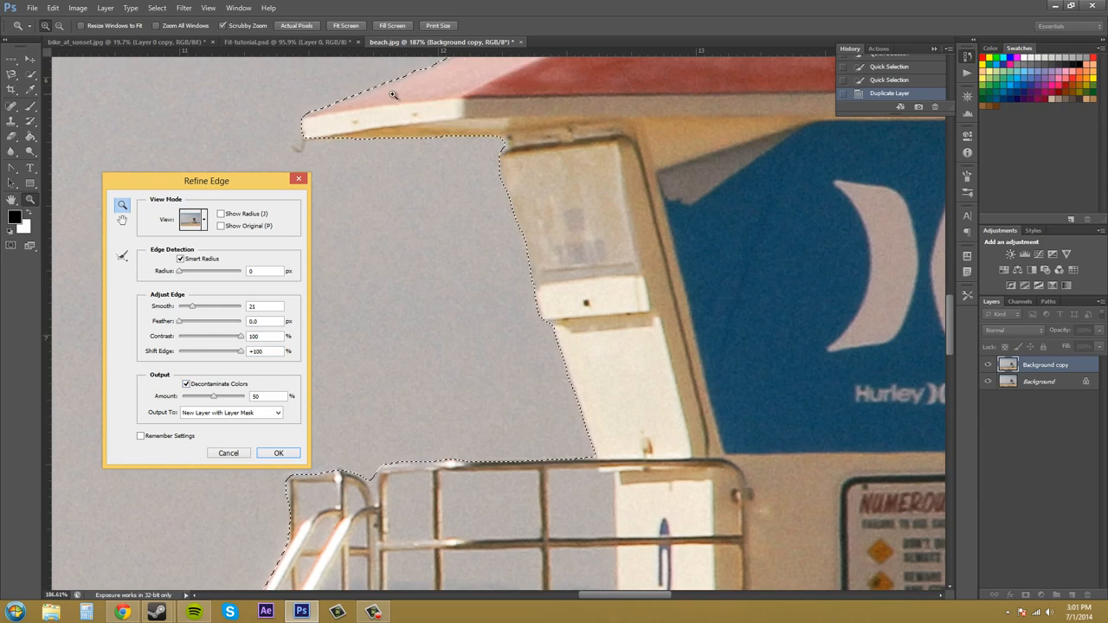
Try Decontaminate Colors at 56% and 100%, switching it off and on to compare the edge around the tower.
{"action": "left_click_drag", "start_coordinate": [335, 122], "coordinate": [396, 154]}
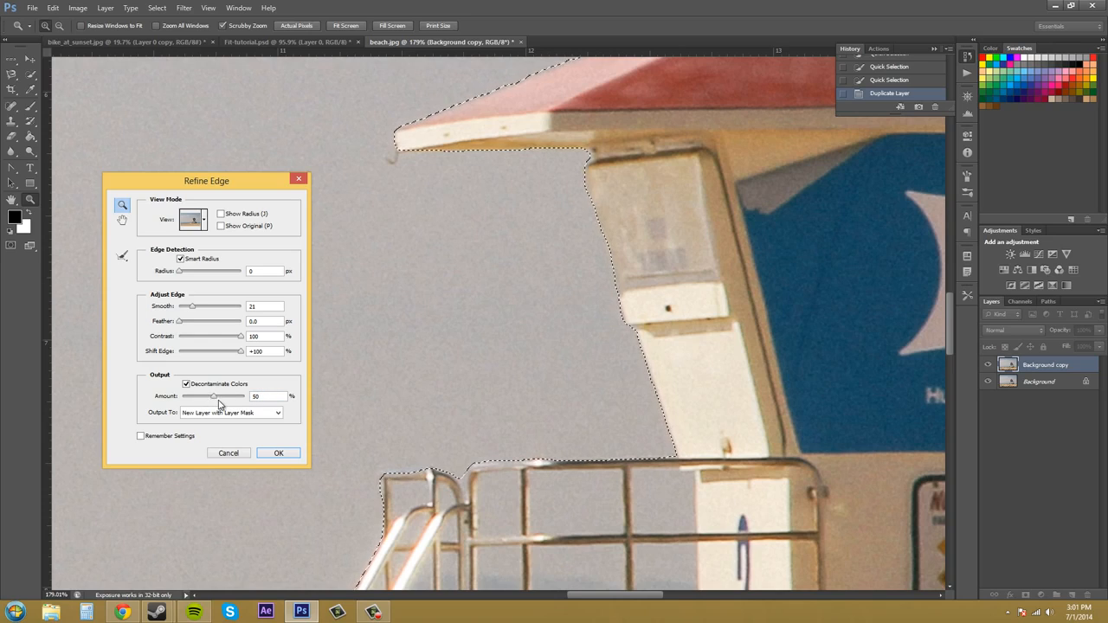
{"action": "left_click_drag", "start_coordinate": [214, 401], "coordinate": [216, 402]}
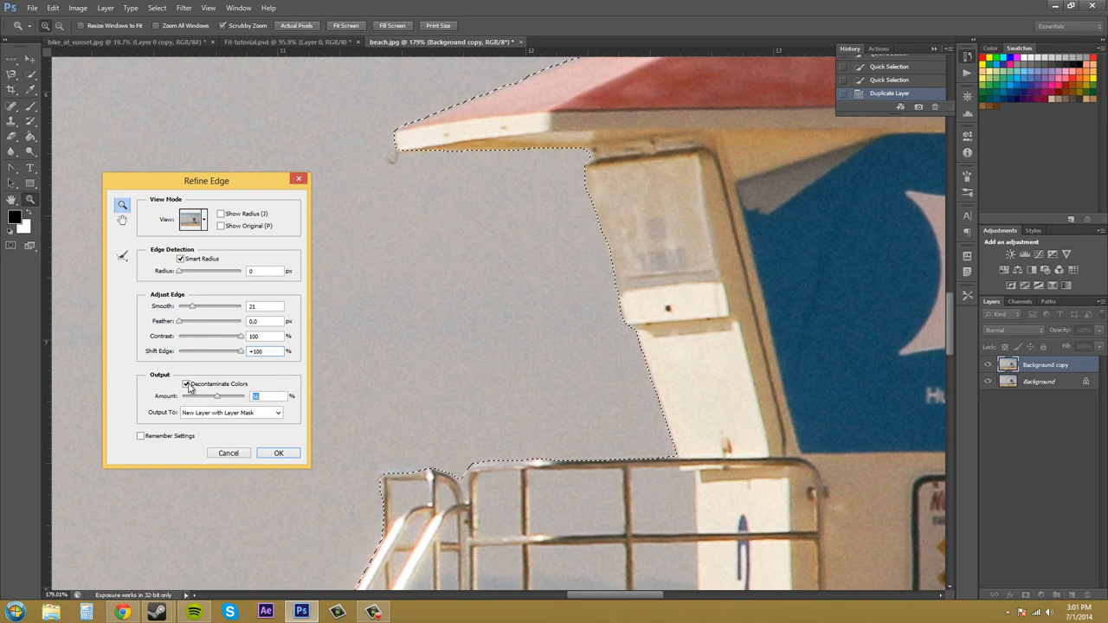
{"action": "left_click", "coordinate": [187, 383]}
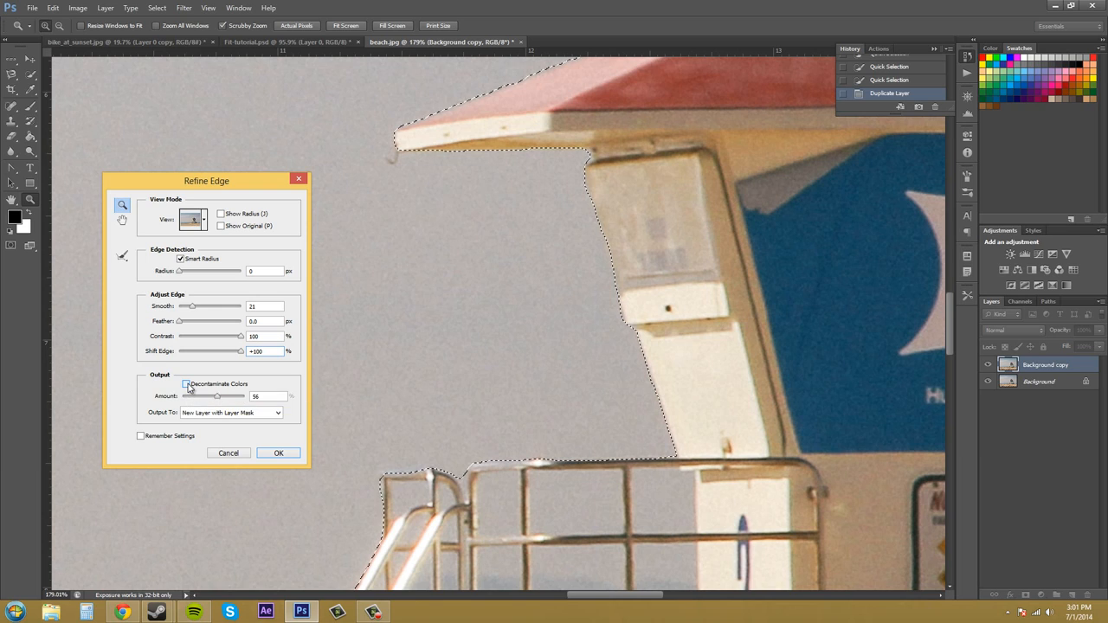
{"action": "left_click", "coordinate": [188, 384]}
{"action": "left_click", "coordinate": [188, 385]}
{"action": "left_click", "coordinate": [188, 384]}
{"action": "left_click", "coordinate": [187, 385]}
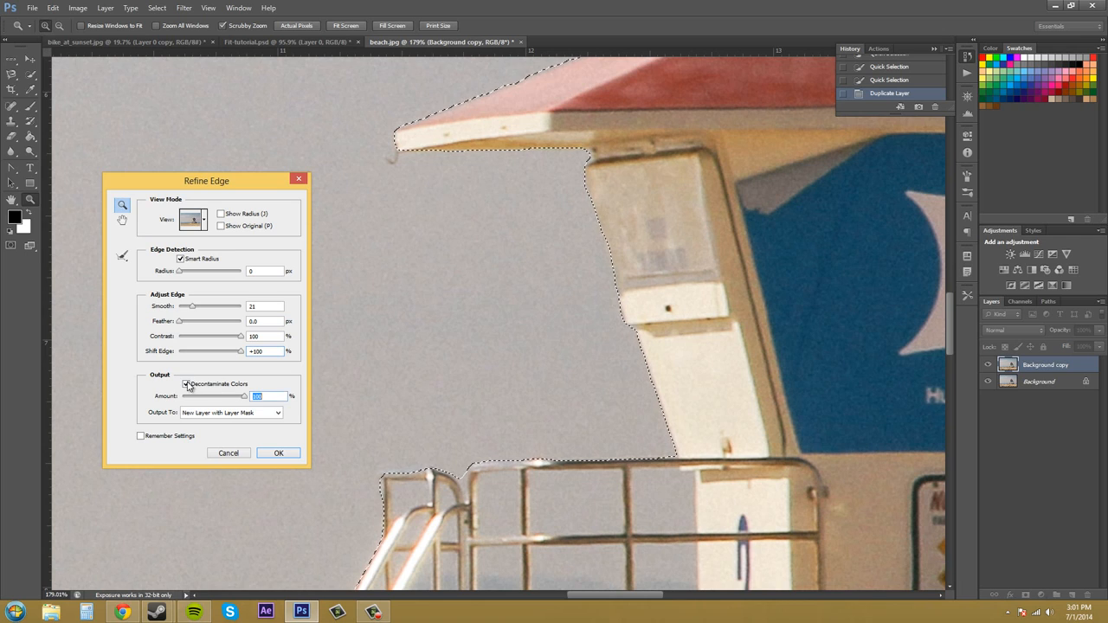
Compare the color fringe along the tower's edge with and without Decontaminate Colors at 100%.
{"action": "left_click", "coordinate": [187, 384]}
{"action": "left_click", "coordinate": [187, 385]}
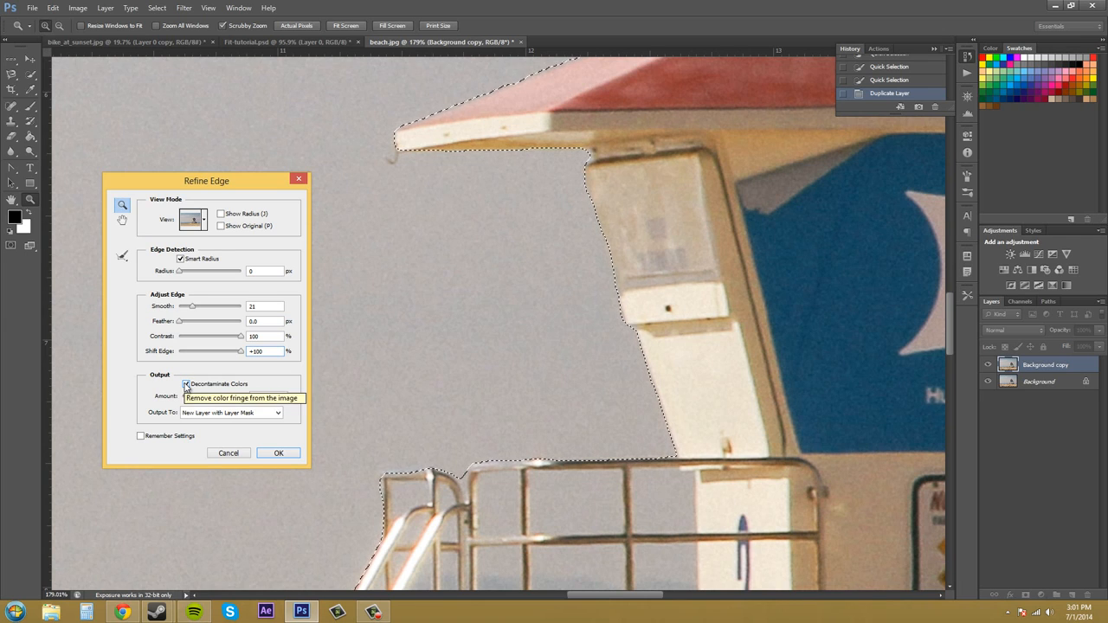
{"action": "left_click", "coordinate": [187, 385]}
{"action": "left_click", "coordinate": [187, 384]}
{"action": "left_click", "coordinate": [187, 385]}
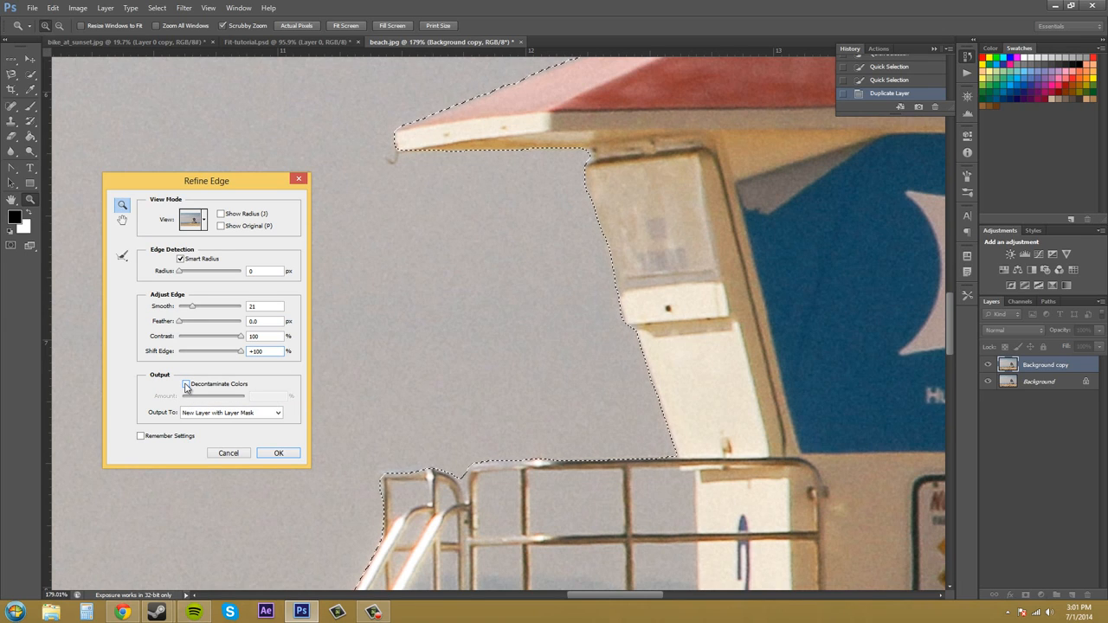
{"action": "left_click", "coordinate": [187, 385]}
{"action": "left_click", "coordinate": [187, 385]}
{"action": "left_click", "coordinate": [187, 385]}
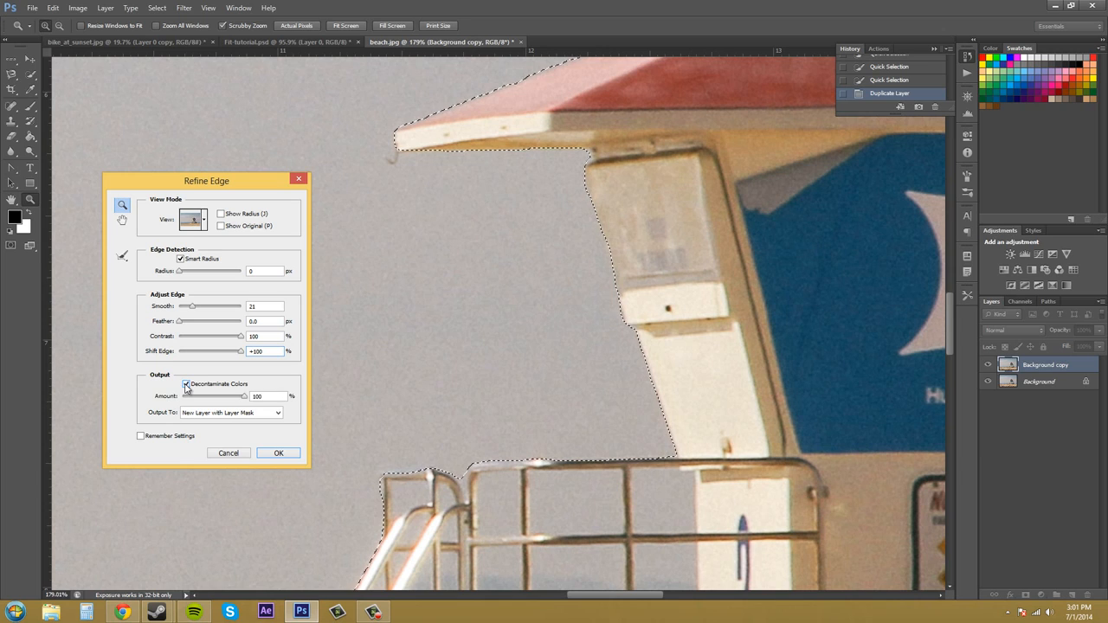
{"action": "left_click", "coordinate": [187, 384]}
{"action": "left_click", "coordinate": [188, 384]}
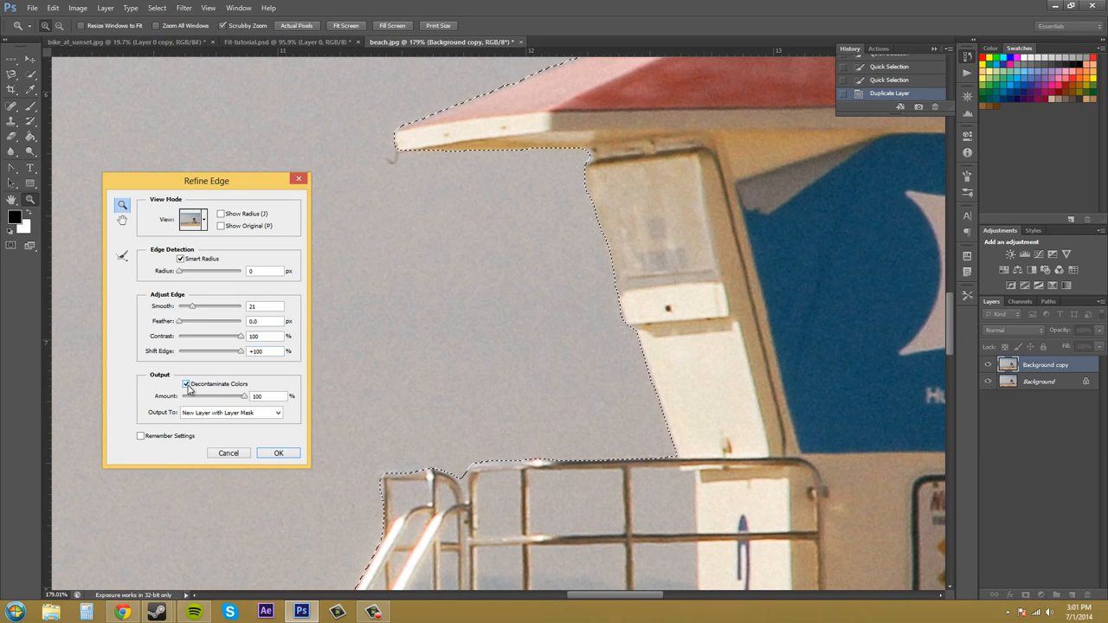
{"action": "left_click", "coordinate": [186, 385]}
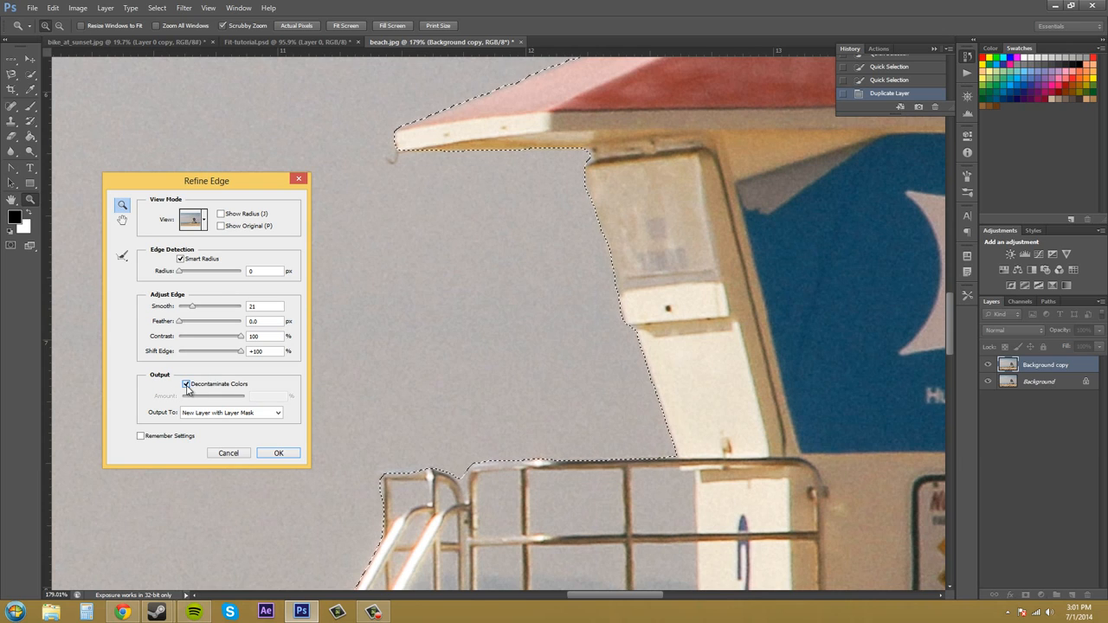
{"action": "left_click", "coordinate": [186, 385]}
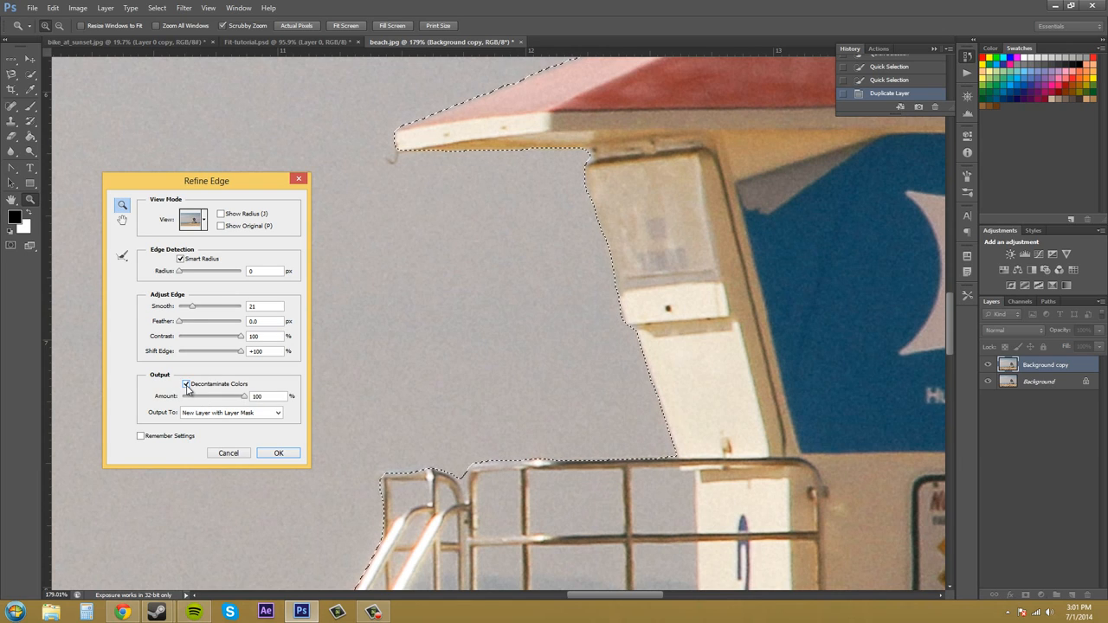
{"action": "left_click", "coordinate": [186, 385]}
{"action": "left_click", "coordinate": [187, 386]}
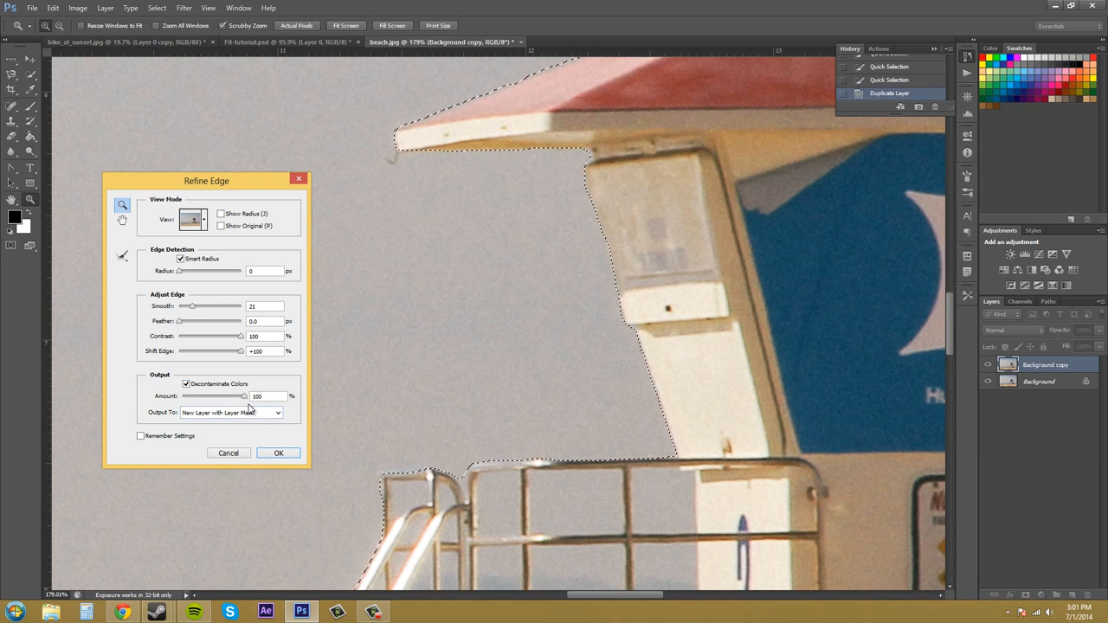
{"action": "left_click", "coordinate": [186, 384]}
{"action": "left_click", "coordinate": [186, 383]}
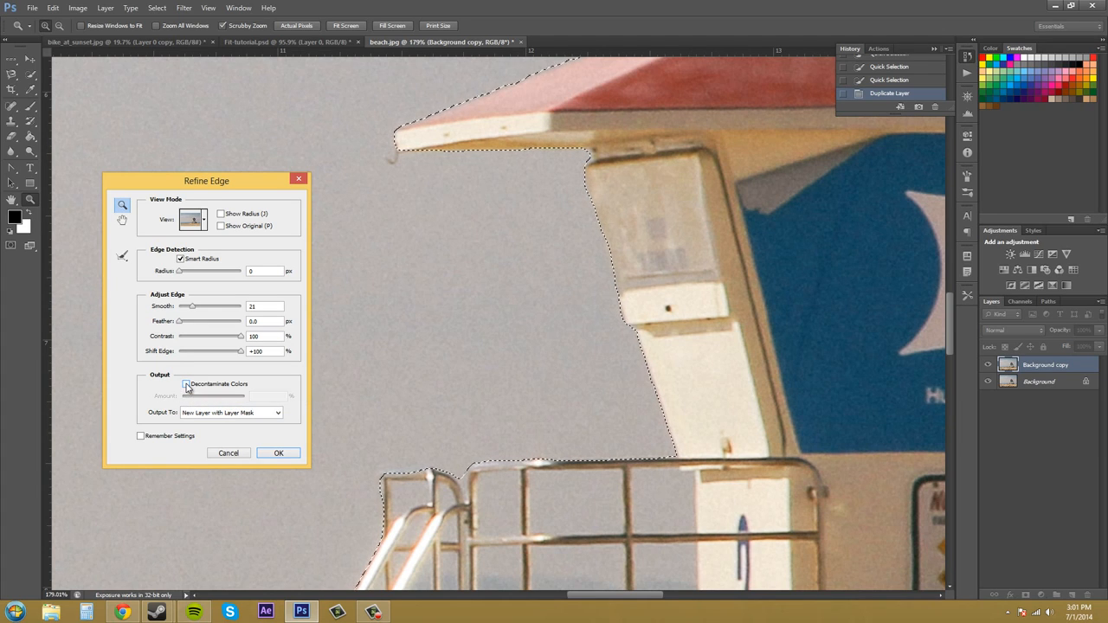
Try Decontaminate Colors at an amount of 43% together with a Shift Edge of +70%.
{"action": "left_click", "coordinate": [190, 400]}
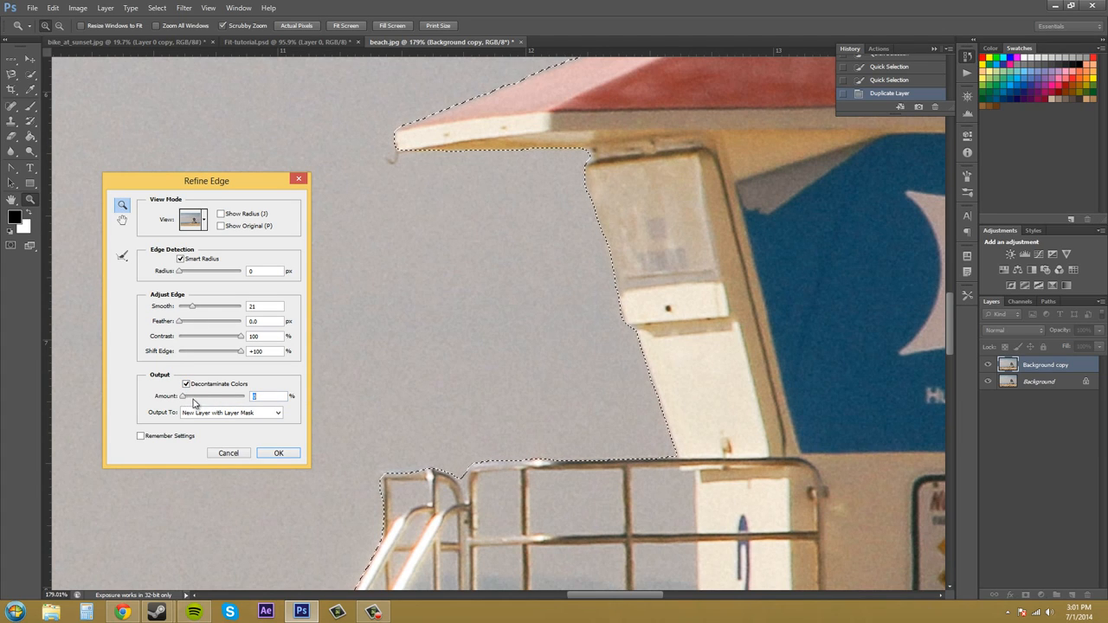
{"action": "left_click_drag", "start_coordinate": [185, 400], "coordinate": [209, 399]}
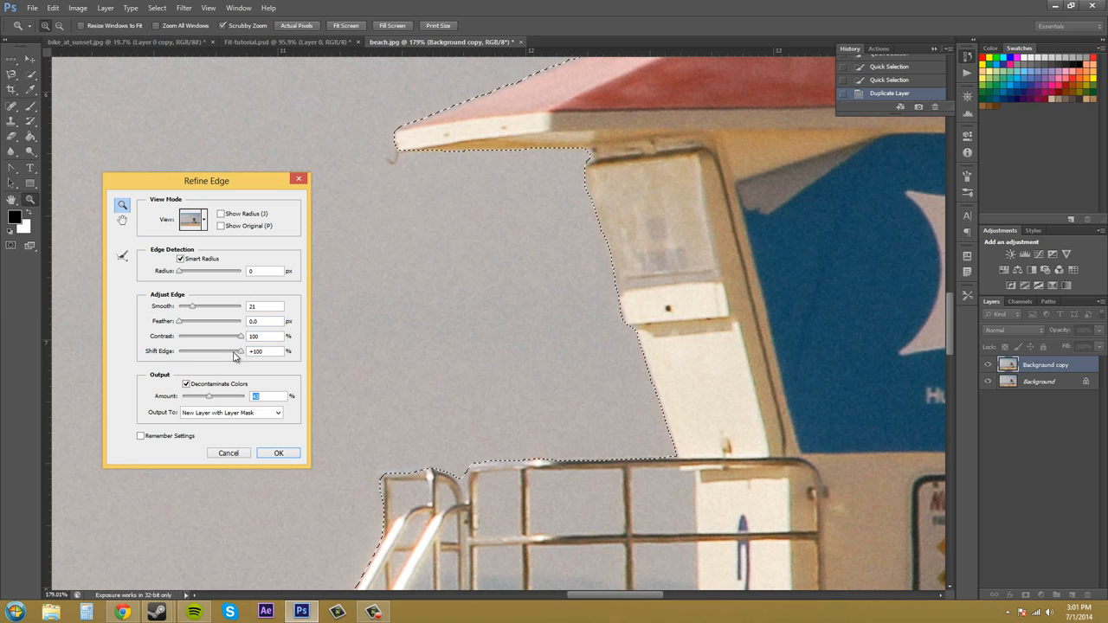
{"action": "left_click", "coordinate": [240, 354]}
{"action": "left_click_drag", "start_coordinate": [240, 355], "coordinate": [232, 358]}
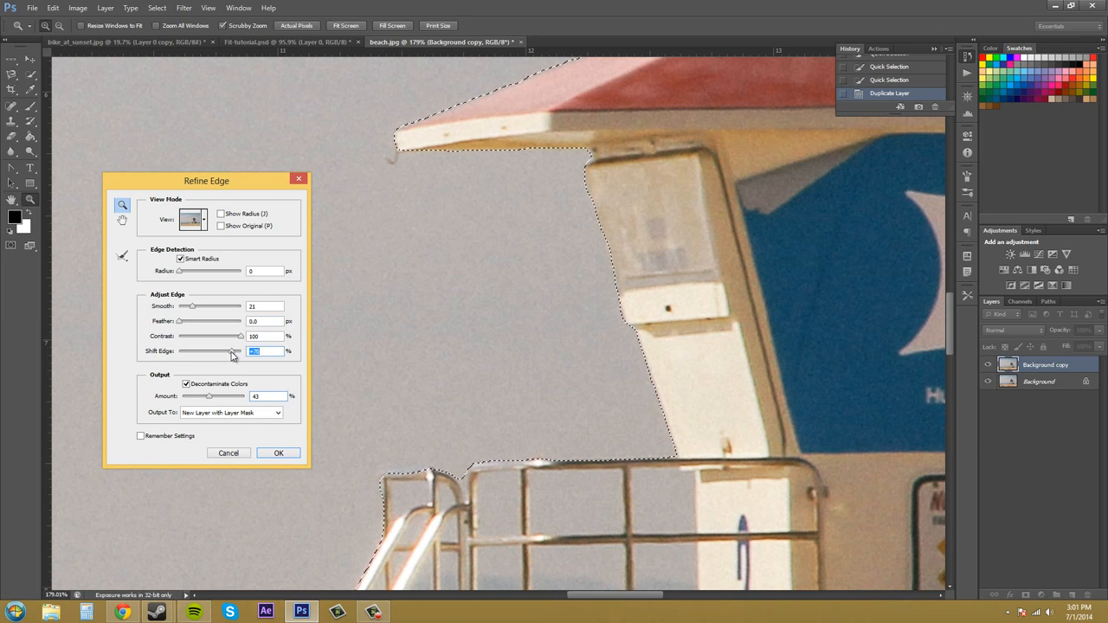
Compare the edge with Decontaminate Colors on and off, leave it disabled, and set Shift Edge to +100%.
{"action": "left_click", "coordinate": [186, 385]}
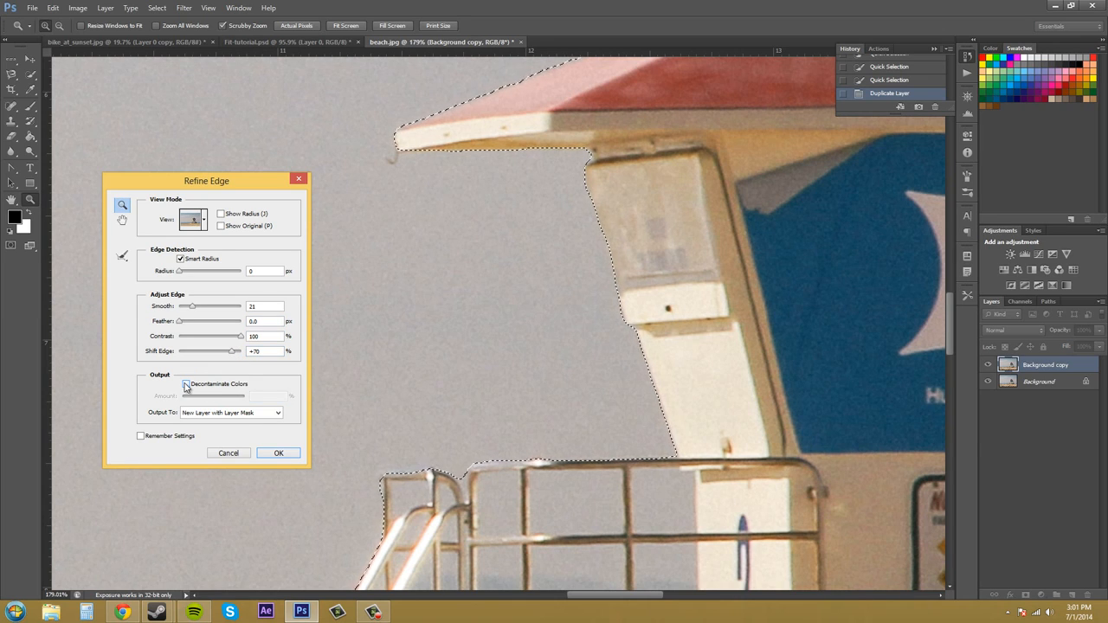
{"action": "left_click", "coordinate": [185, 385]}
{"action": "left_click", "coordinate": [185, 384]}
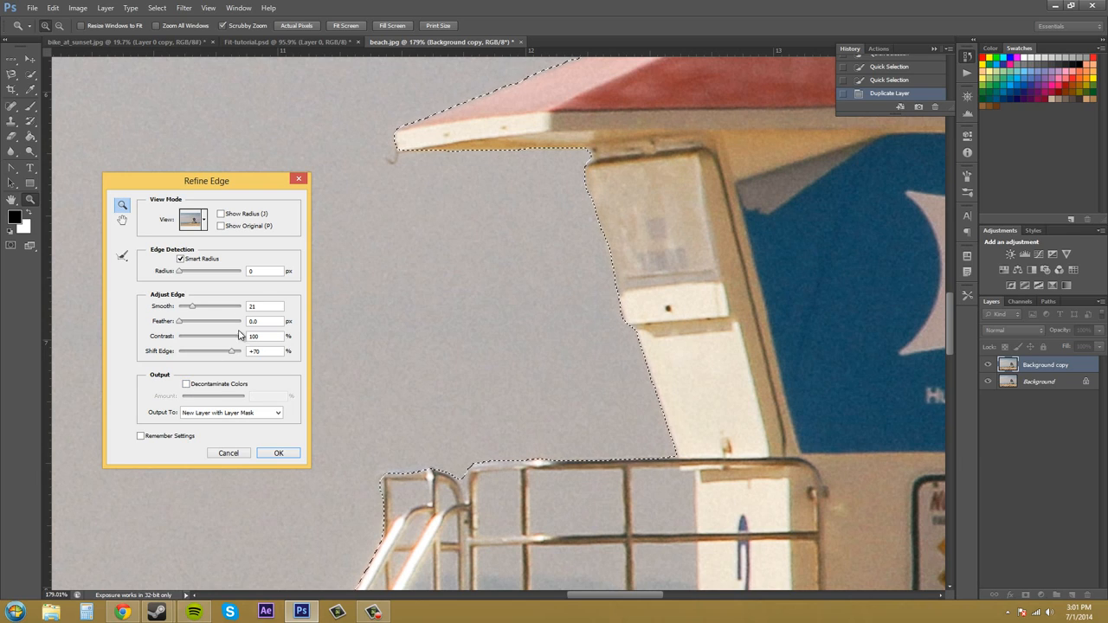
{"action": "left_click_drag", "start_coordinate": [234, 352], "coordinate": [253, 354]}
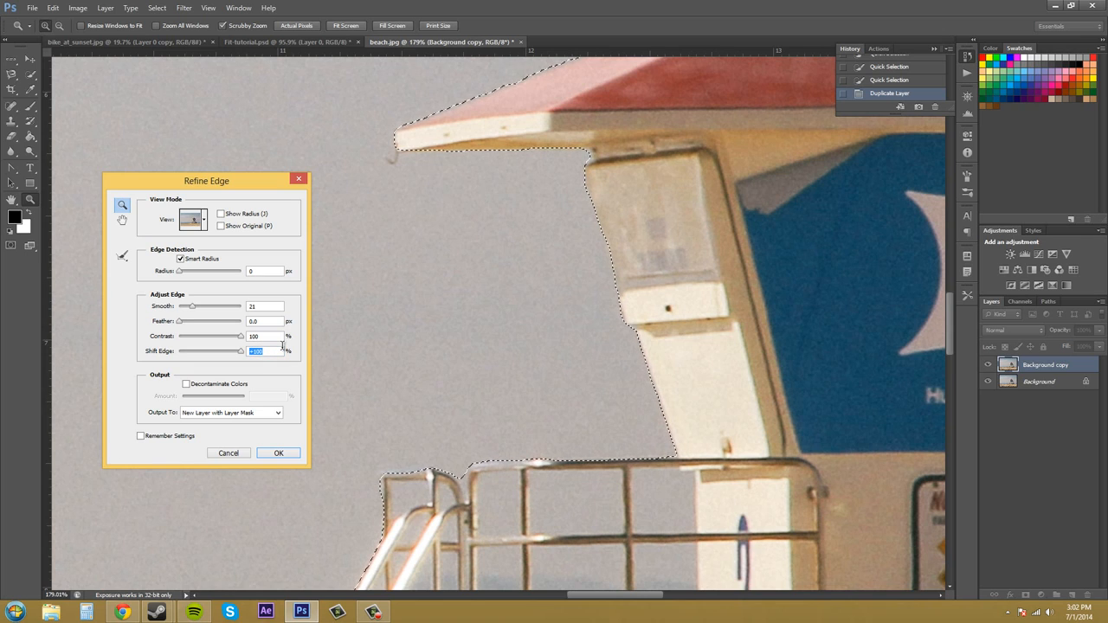
{"action": "left_click", "coordinate": [187, 384]}
Set the refinement output to New Layer and apply Refine Edge to the tower selection.
{"action": "left_click", "coordinate": [220, 417]}
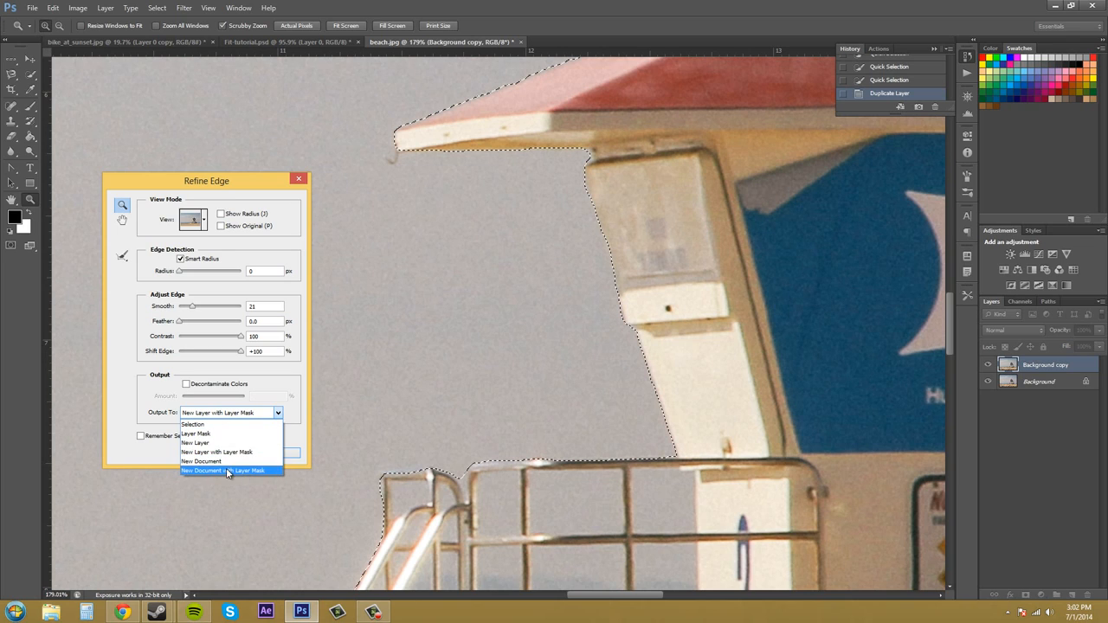
{"action": "left_click", "coordinate": [172, 450]}
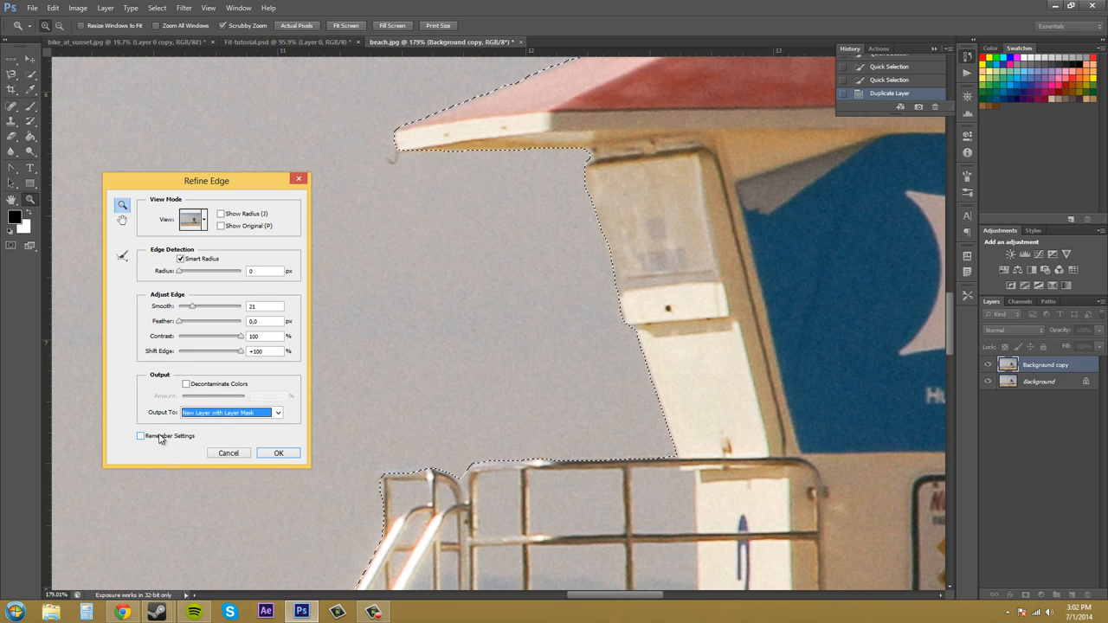
{"action": "left_click", "coordinate": [276, 414]}
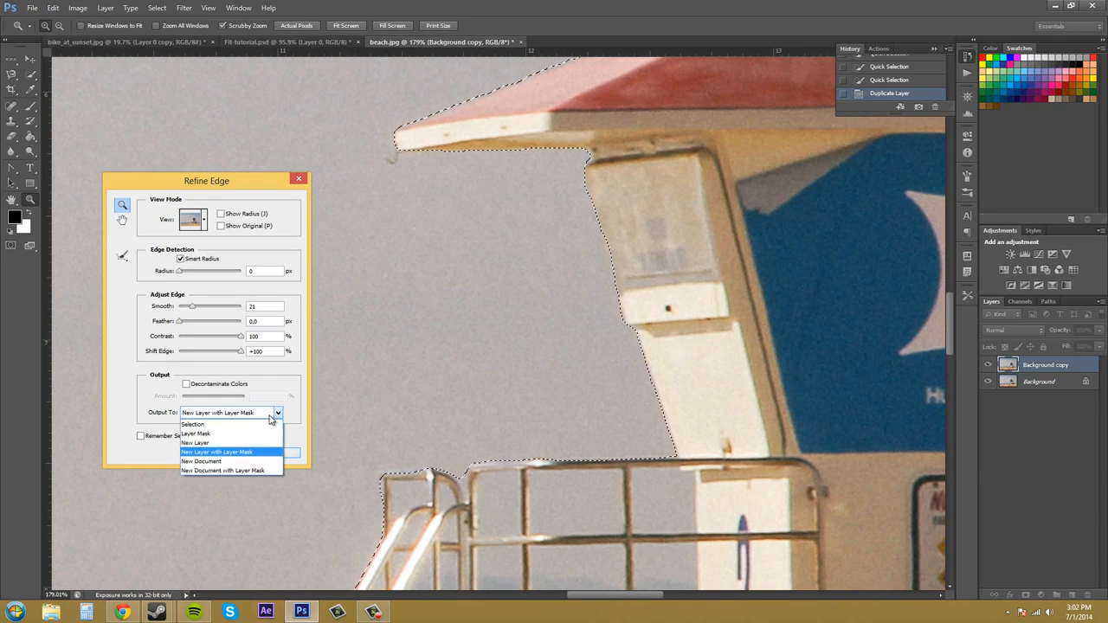
{"action": "left_click", "coordinate": [216, 442]}
{"action": "left_click", "coordinate": [278, 453]}
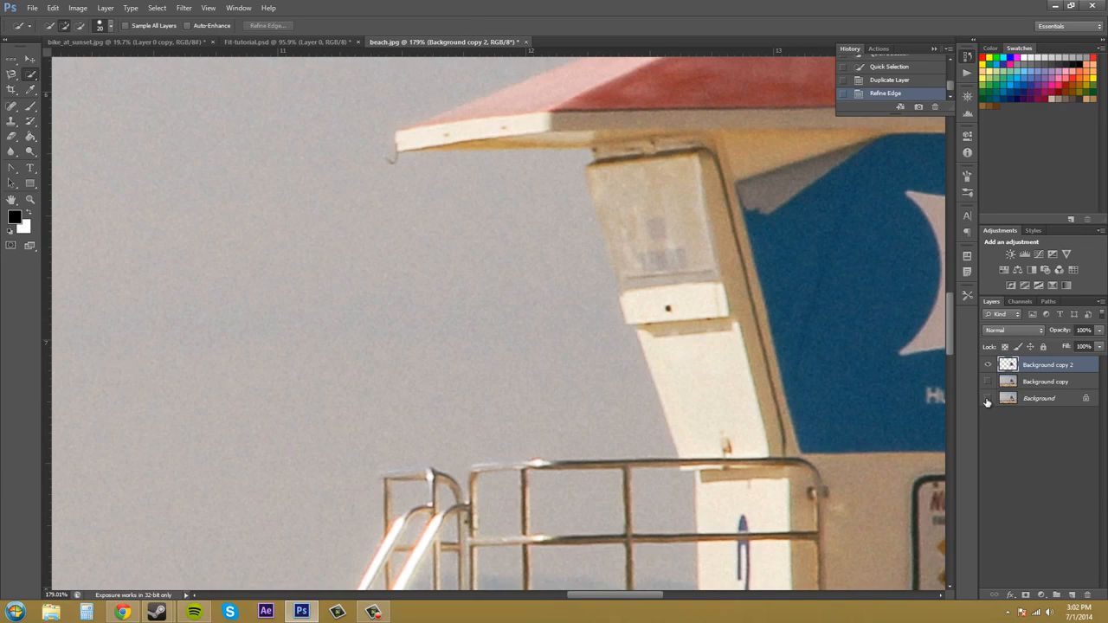
Hide the original Background layer and bring the whole isolated tower into view on transparency.
{"action": "left_click", "coordinate": [988, 399]}
{"action": "scroll", "coordinate": [645, 298], "scroll_direction": "down", "scroll_amount": 1}
{"action": "scroll", "coordinate": [710, 320], "scroll_direction": "up", "scroll_amount": 4}
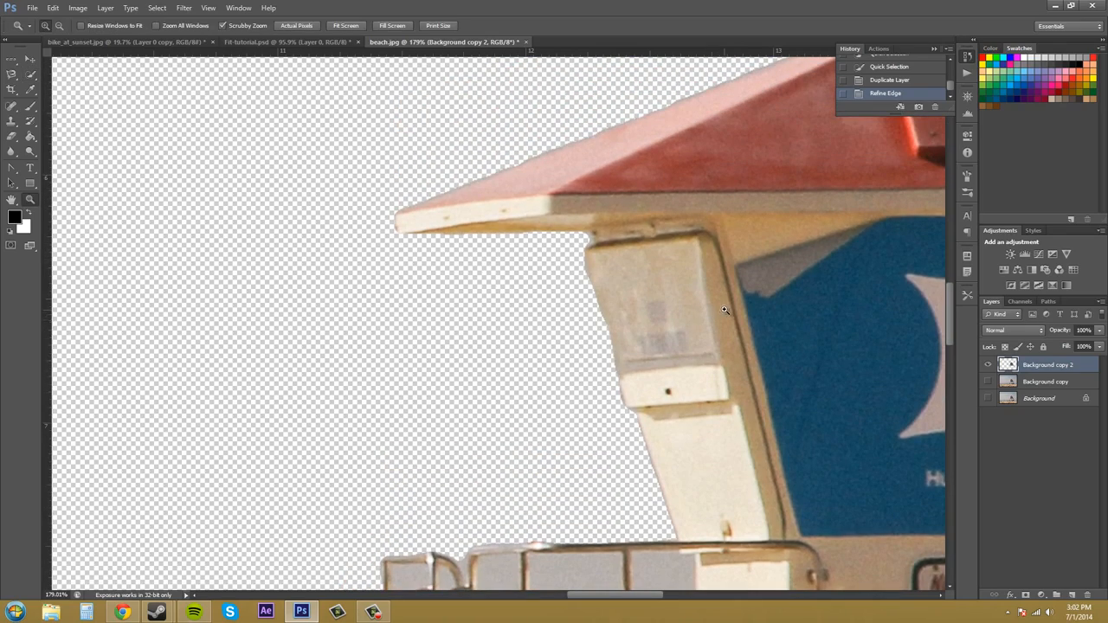
{"action": "left_click_drag", "start_coordinate": [727, 312], "coordinate": [652, 314]}
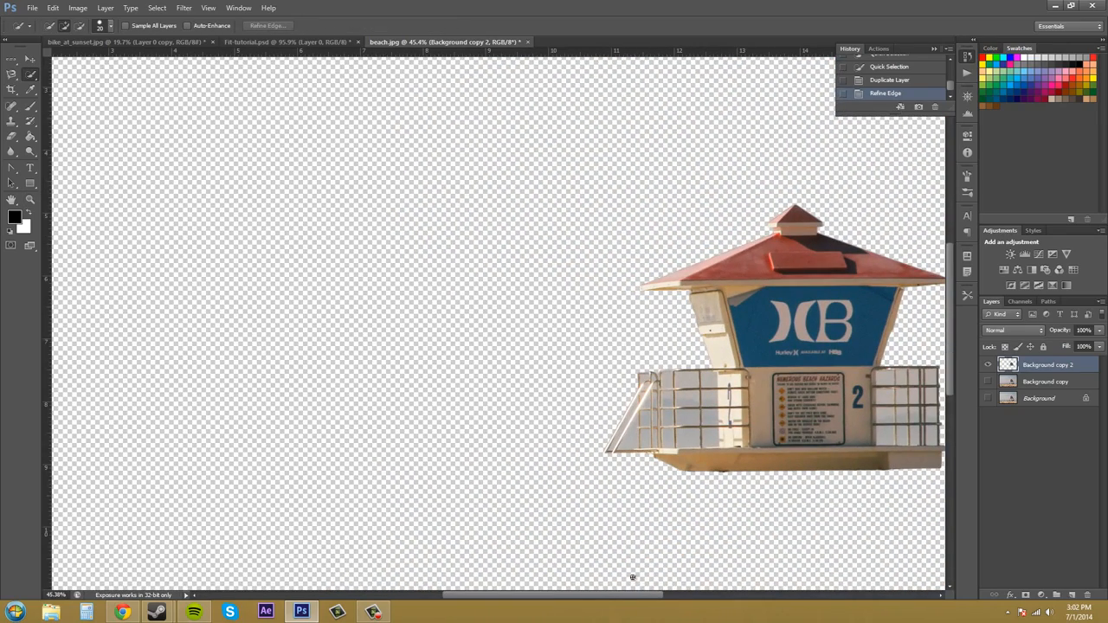
{"action": "left_click_drag", "start_coordinate": [604, 597], "coordinate": [659, 600]}
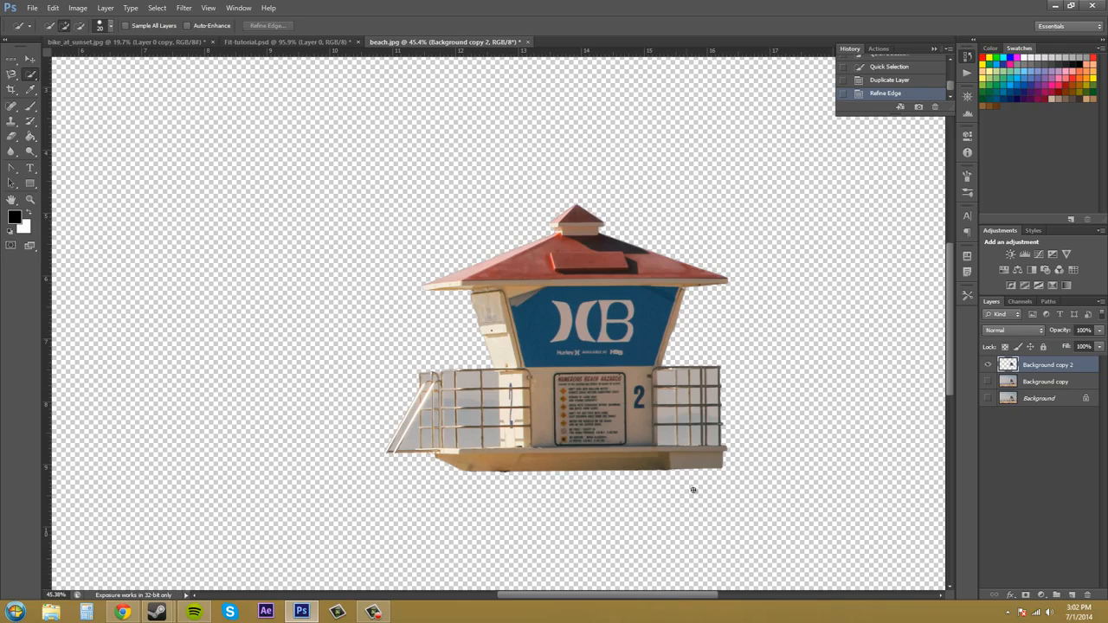
Clear the stray quick selection on the roof's corner and inspect the tower cutout up close.
{"action": "left_click_drag", "start_coordinate": [700, 283], "coordinate": [755, 278]}
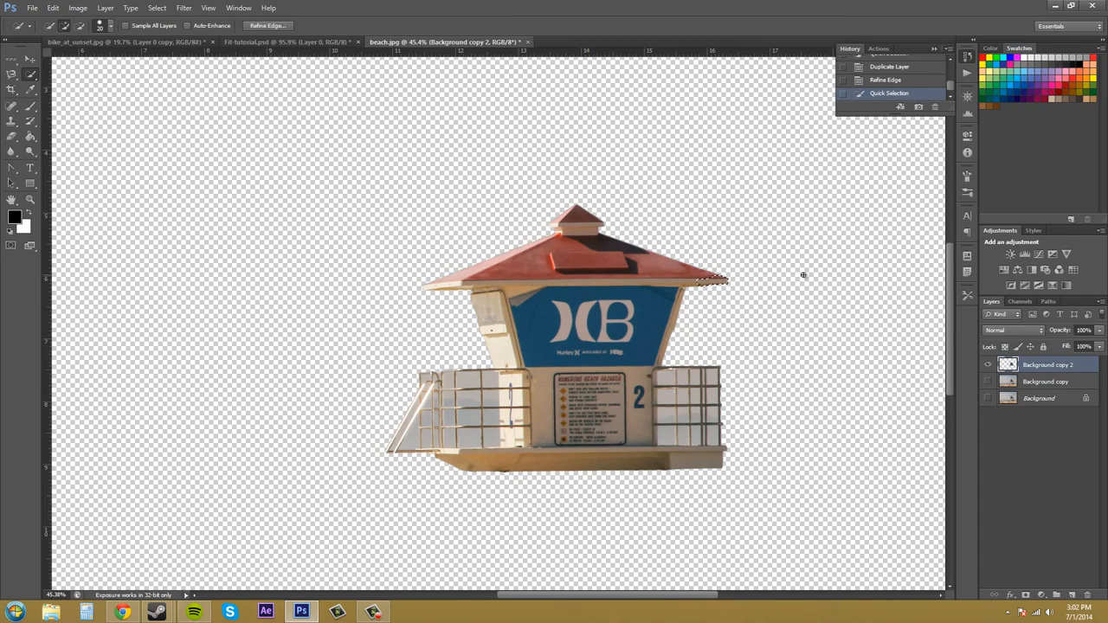
{"action": "key", "text": "ctrl+d"}
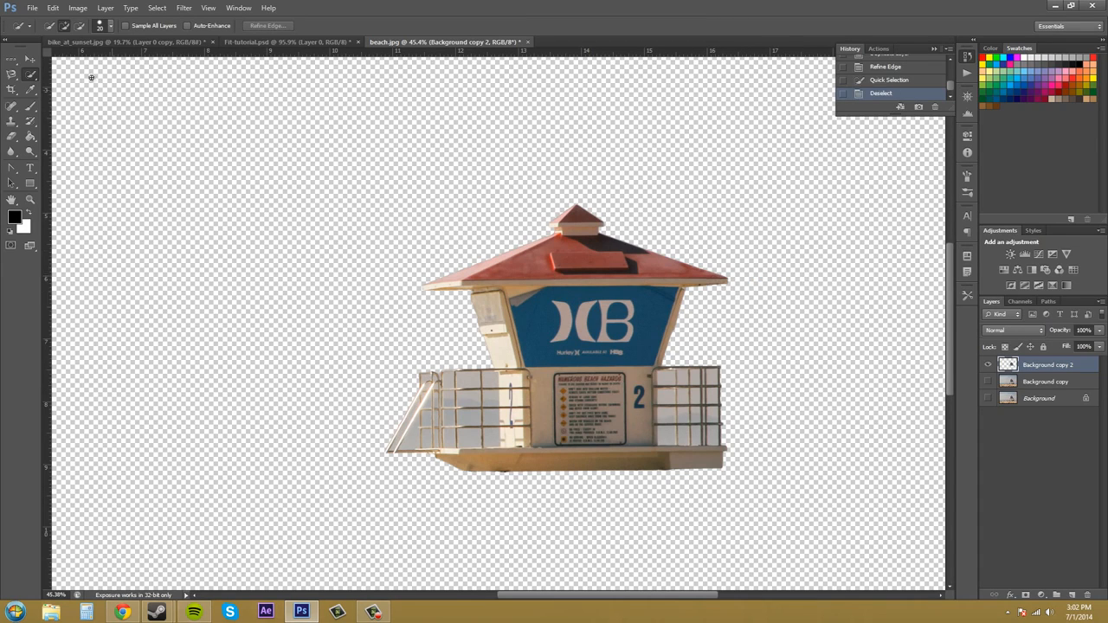
{"action": "left_click", "coordinate": [31, 59]}
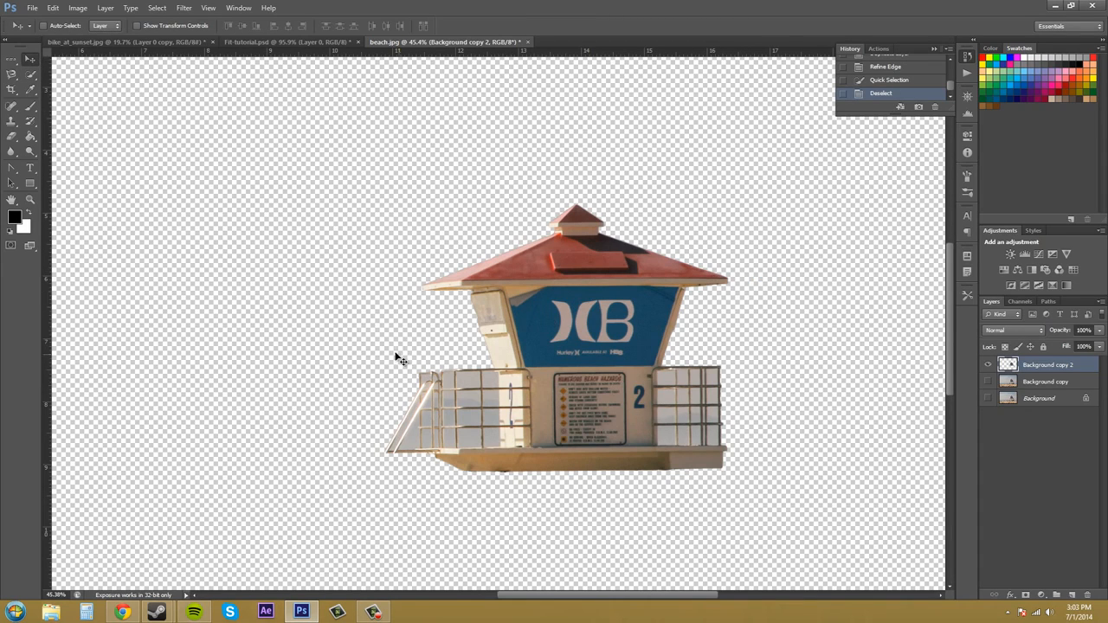
{"action": "left_click", "coordinate": [28, 198]}
{"action": "left_click_drag", "start_coordinate": [559, 329], "coordinate": [596, 327]}
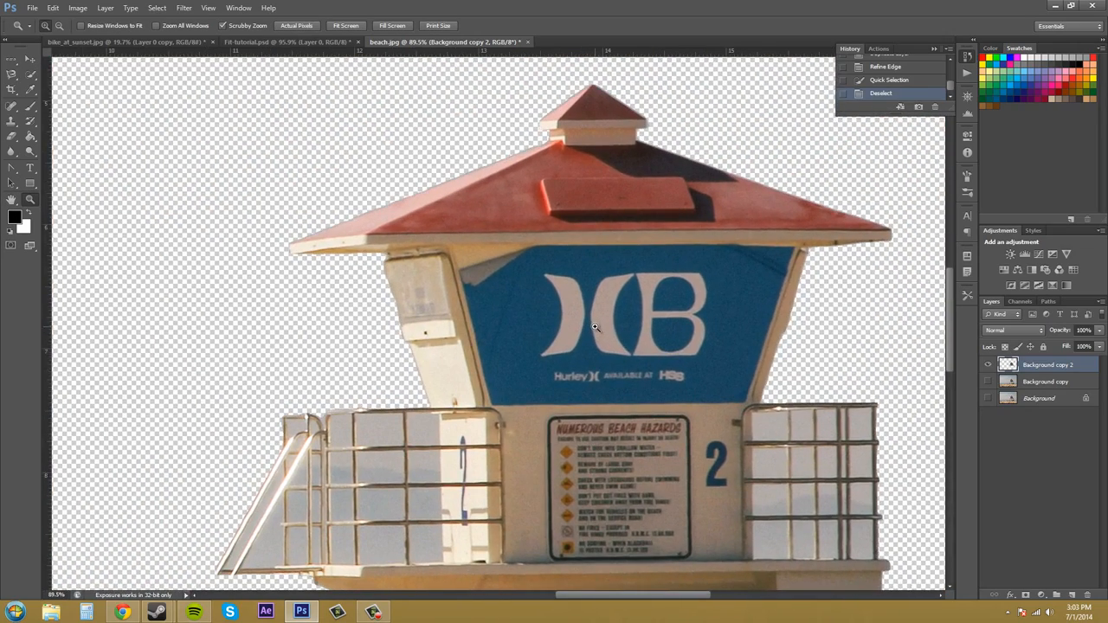